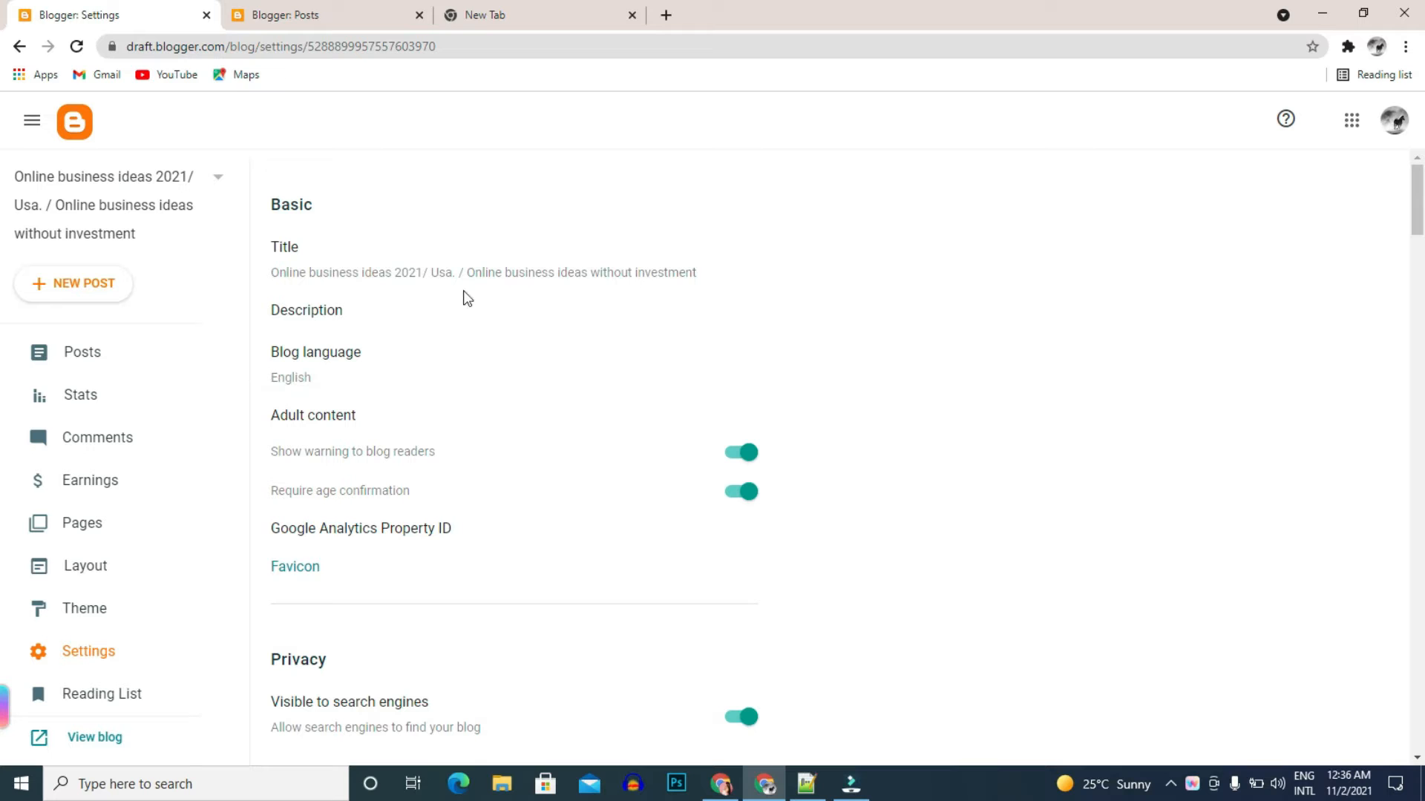
- Open the blog title for editing and search Google in a new tab for "online", looking through the results
click(340, 276)
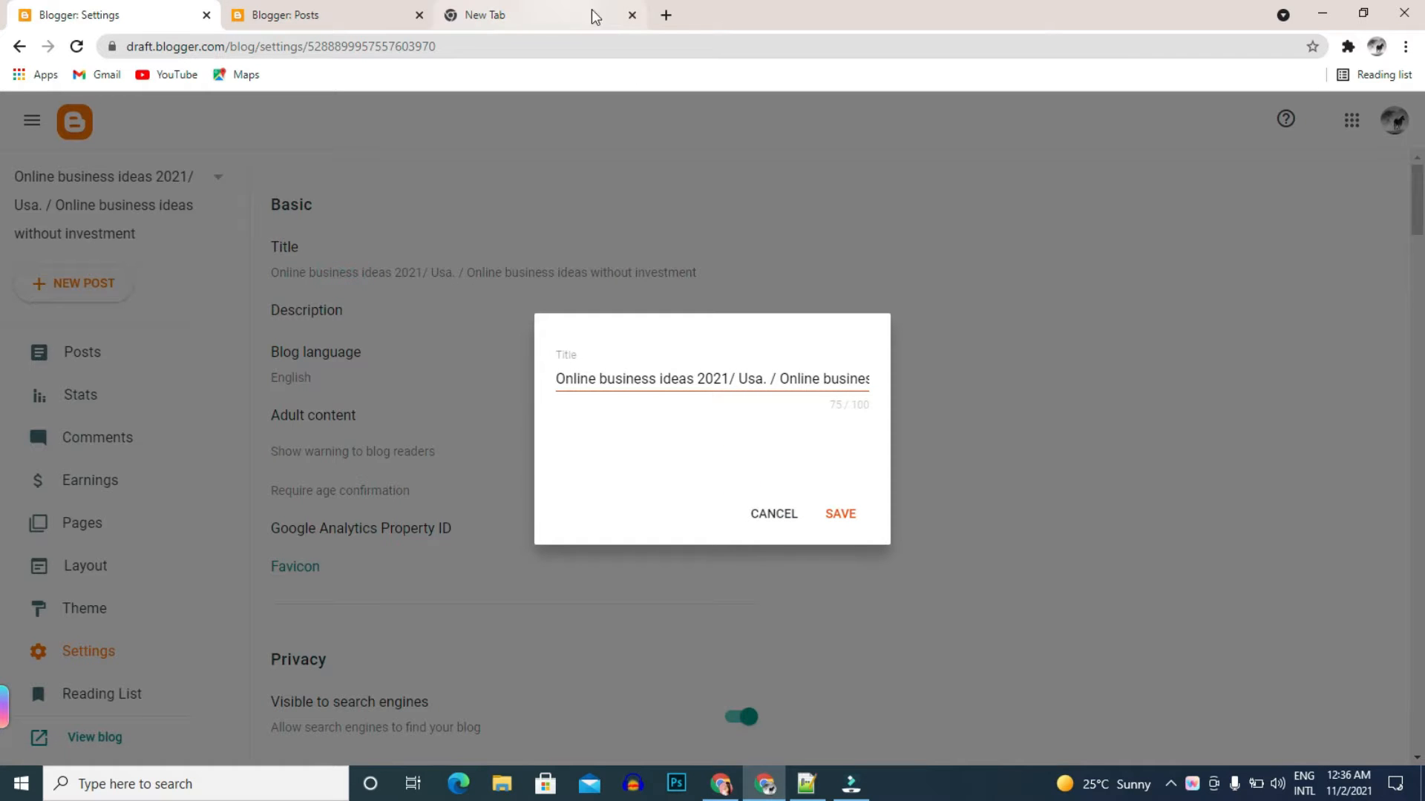
click(666, 15)
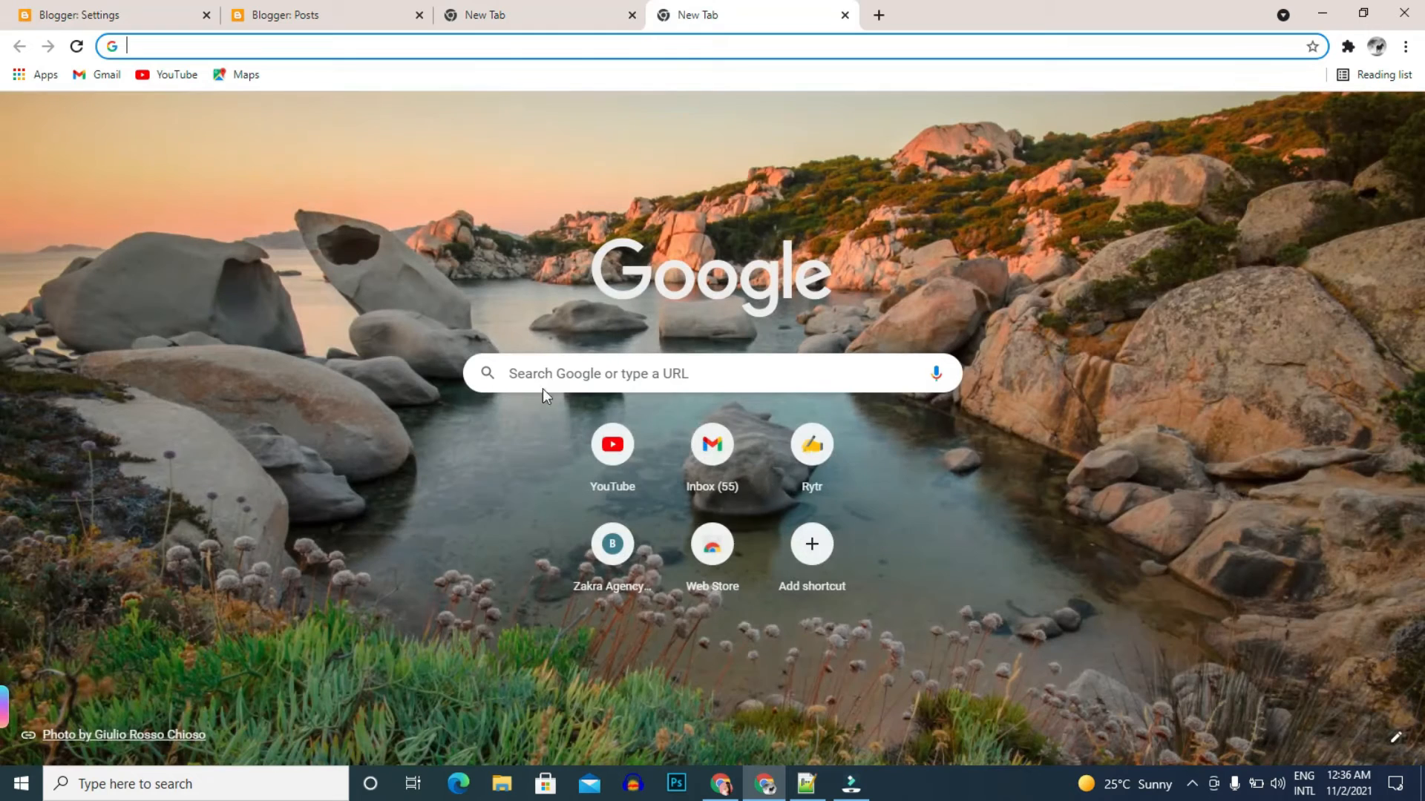
click(559, 370)
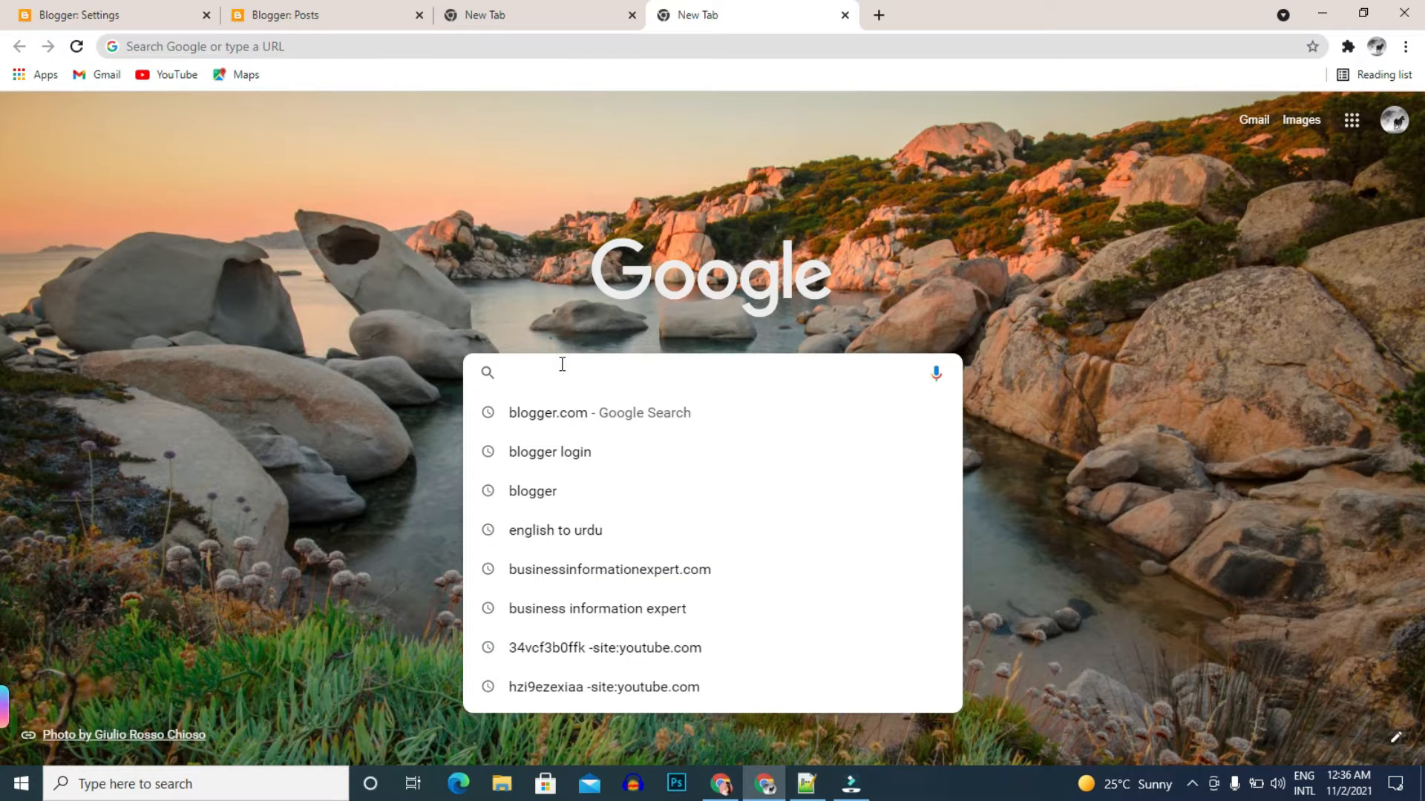
text(online)
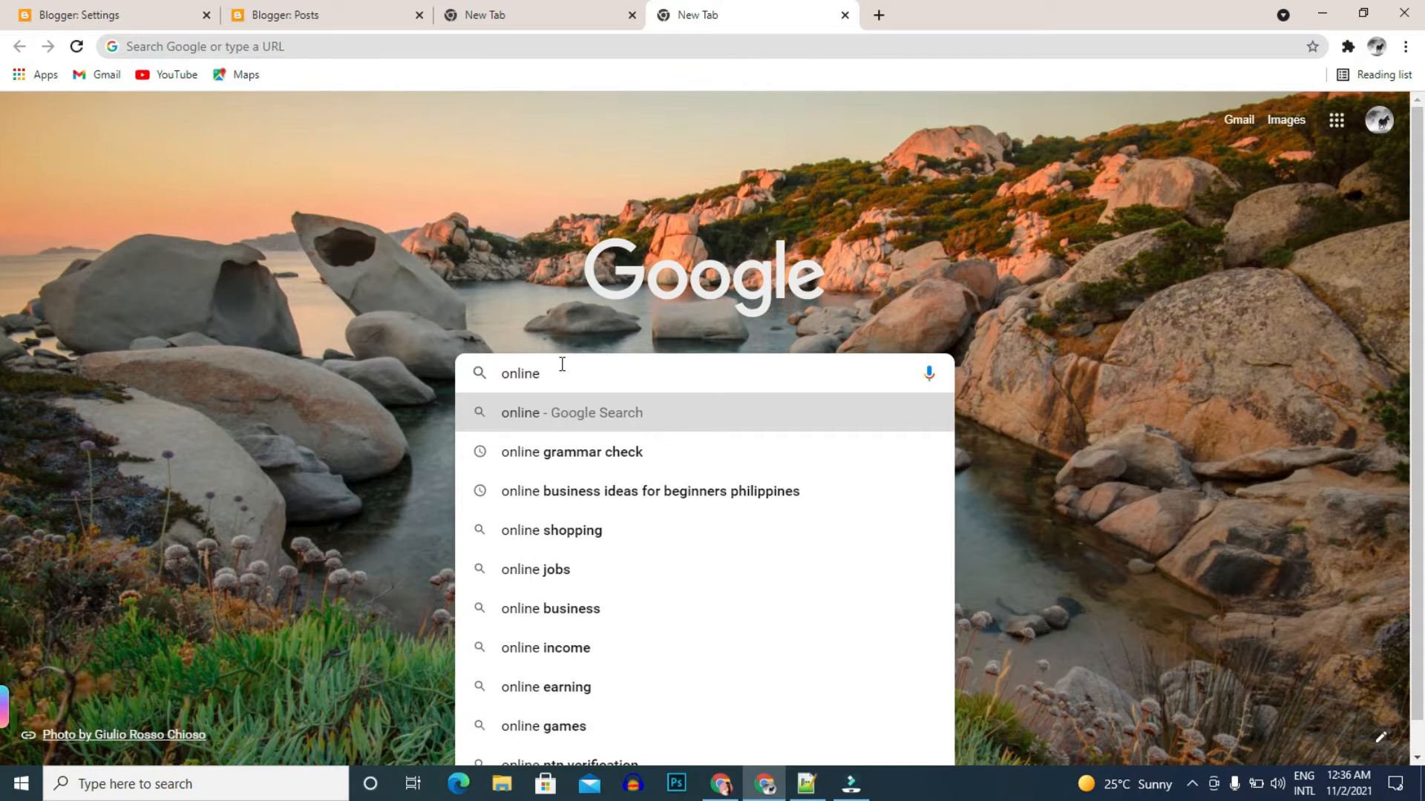
key(Return)
scroll(270, 423, down, 5)
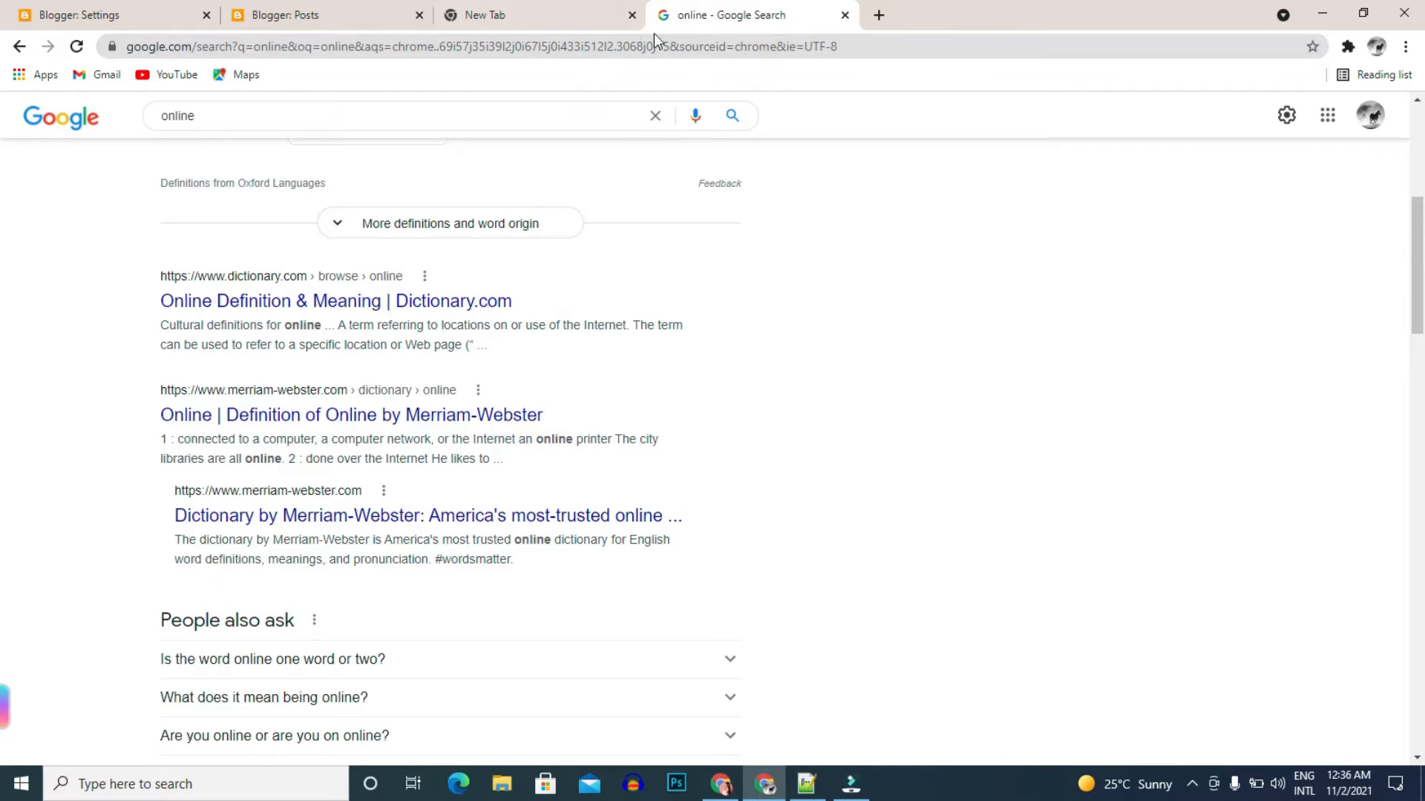
- Return to the Blogger settings and save the blog title
click(117, 13)
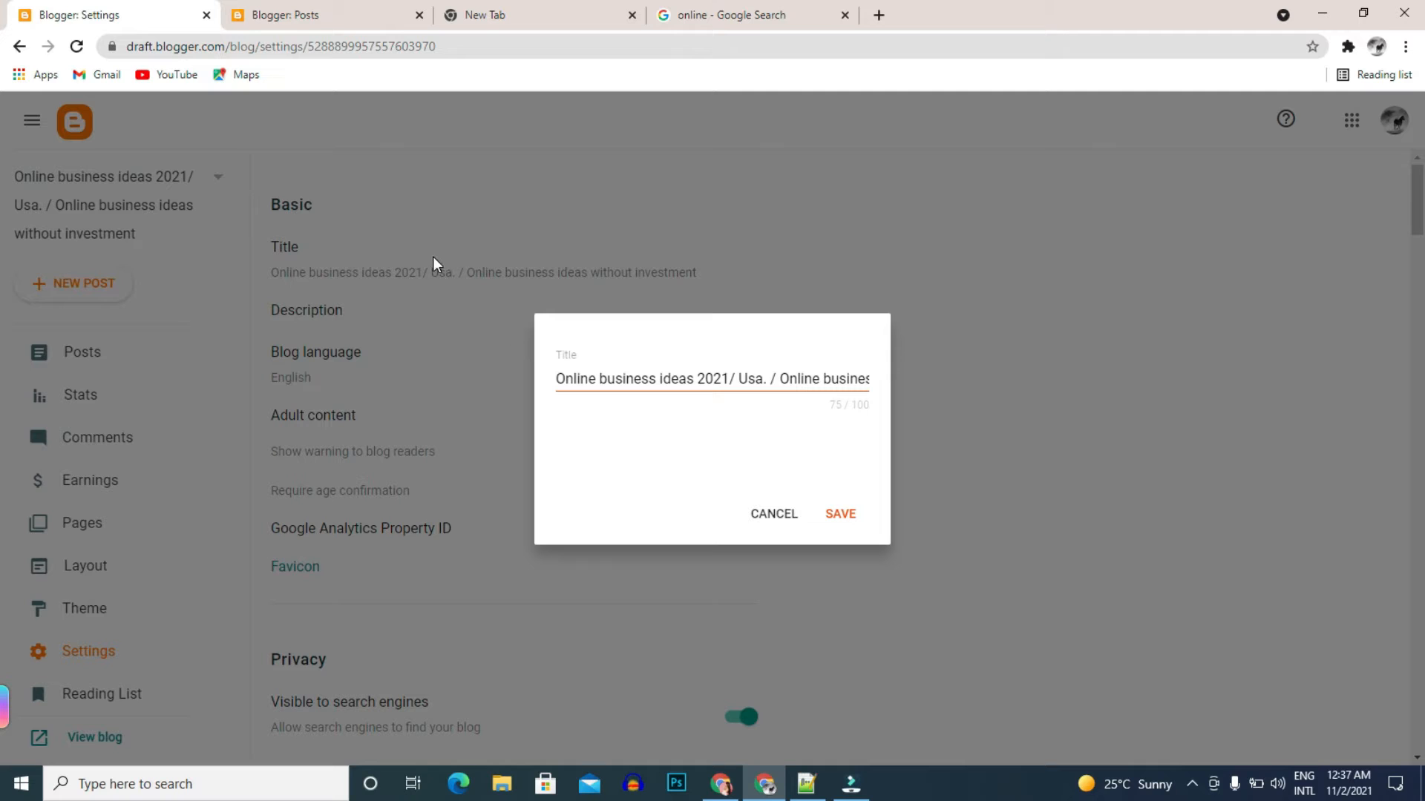
click(839, 525)
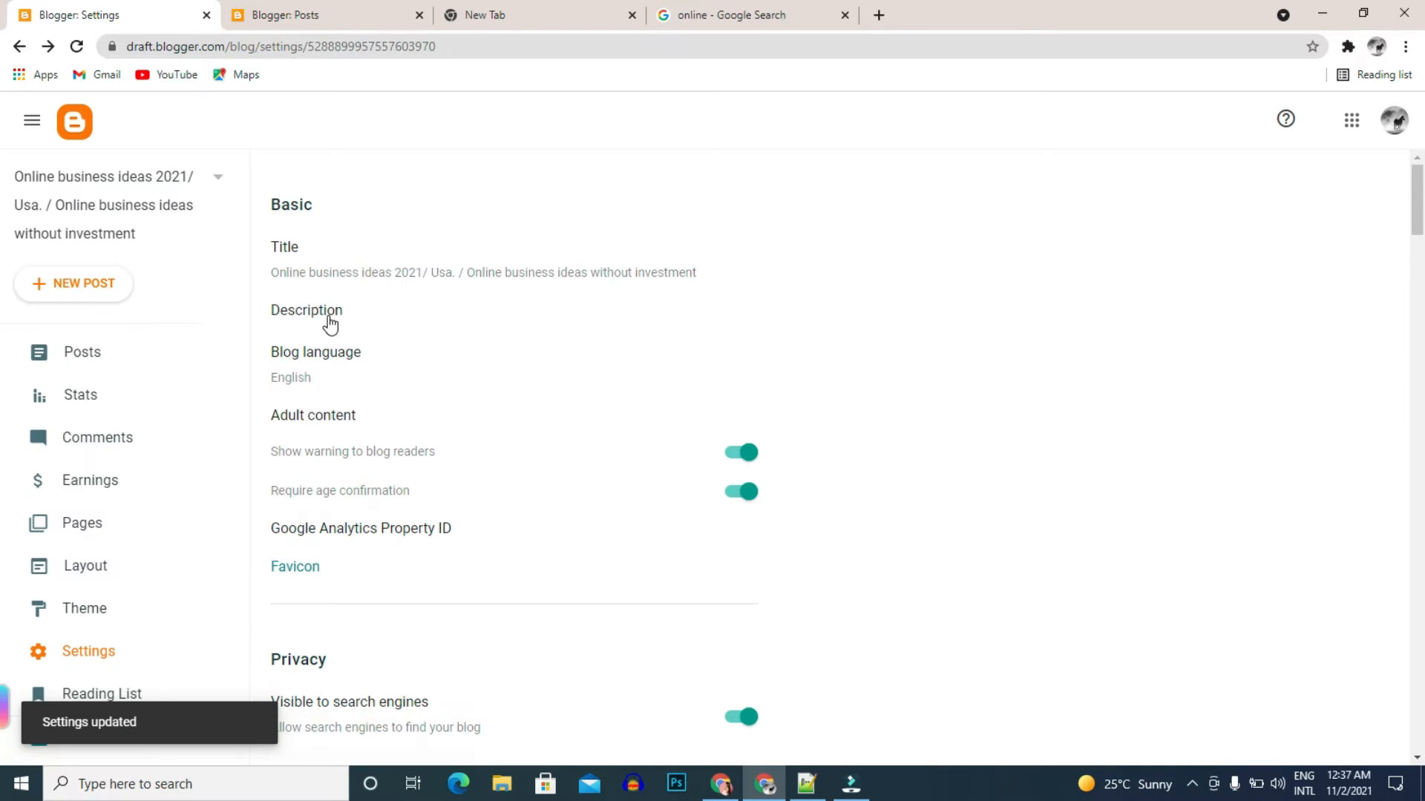
- Open the blog description for editing and search Google in a new tab for "online eARNI MONEY", examining the related questions and results
click(329, 315)
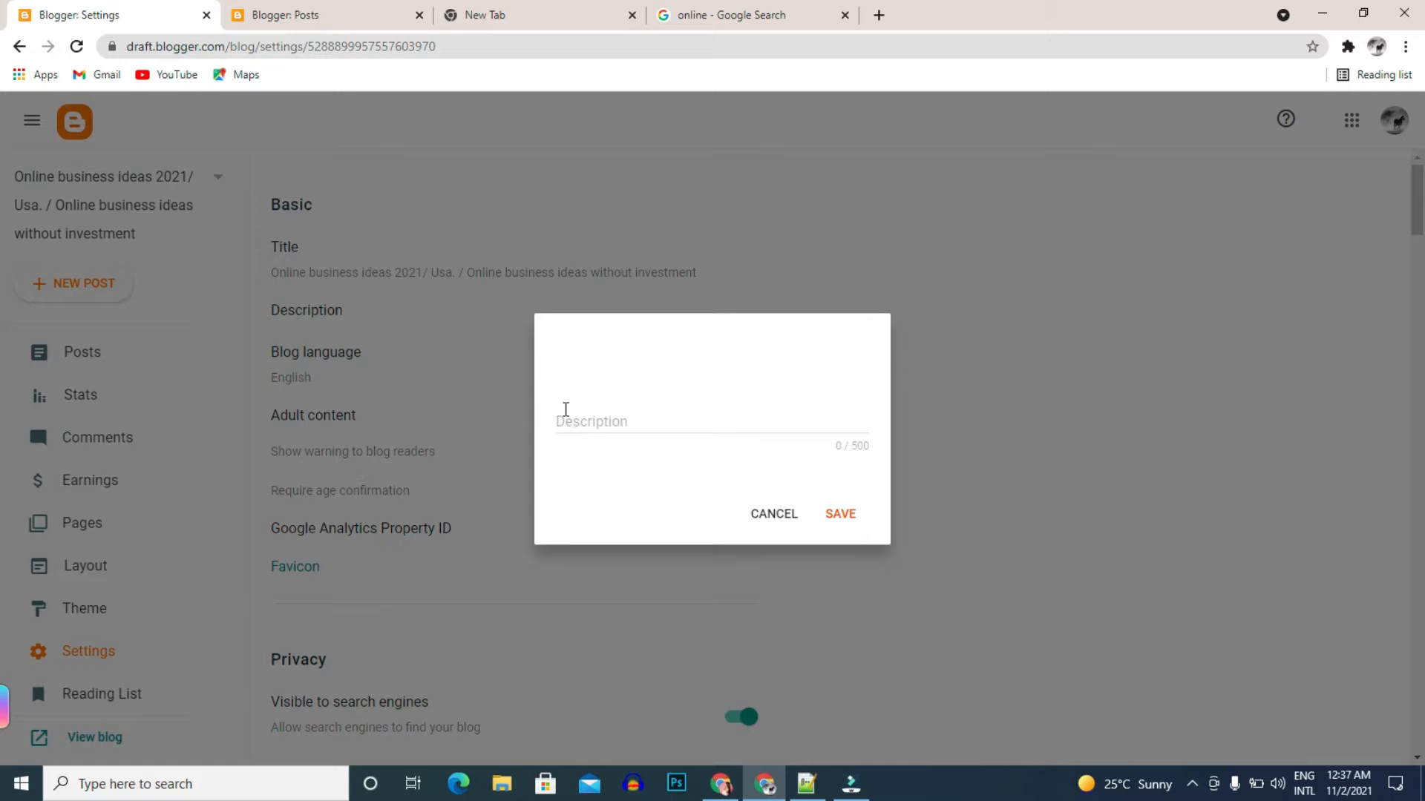
click(802, 792)
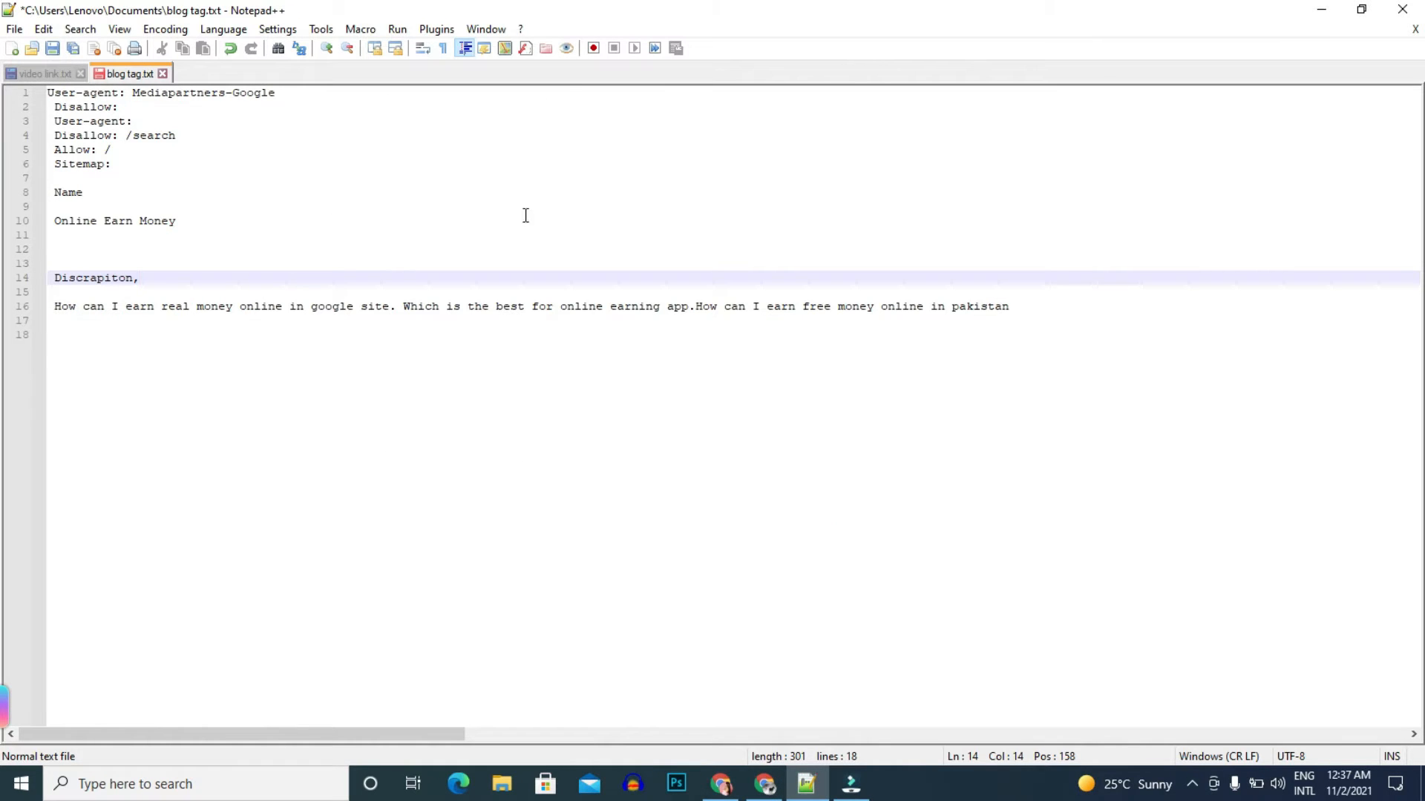
click(764, 785)
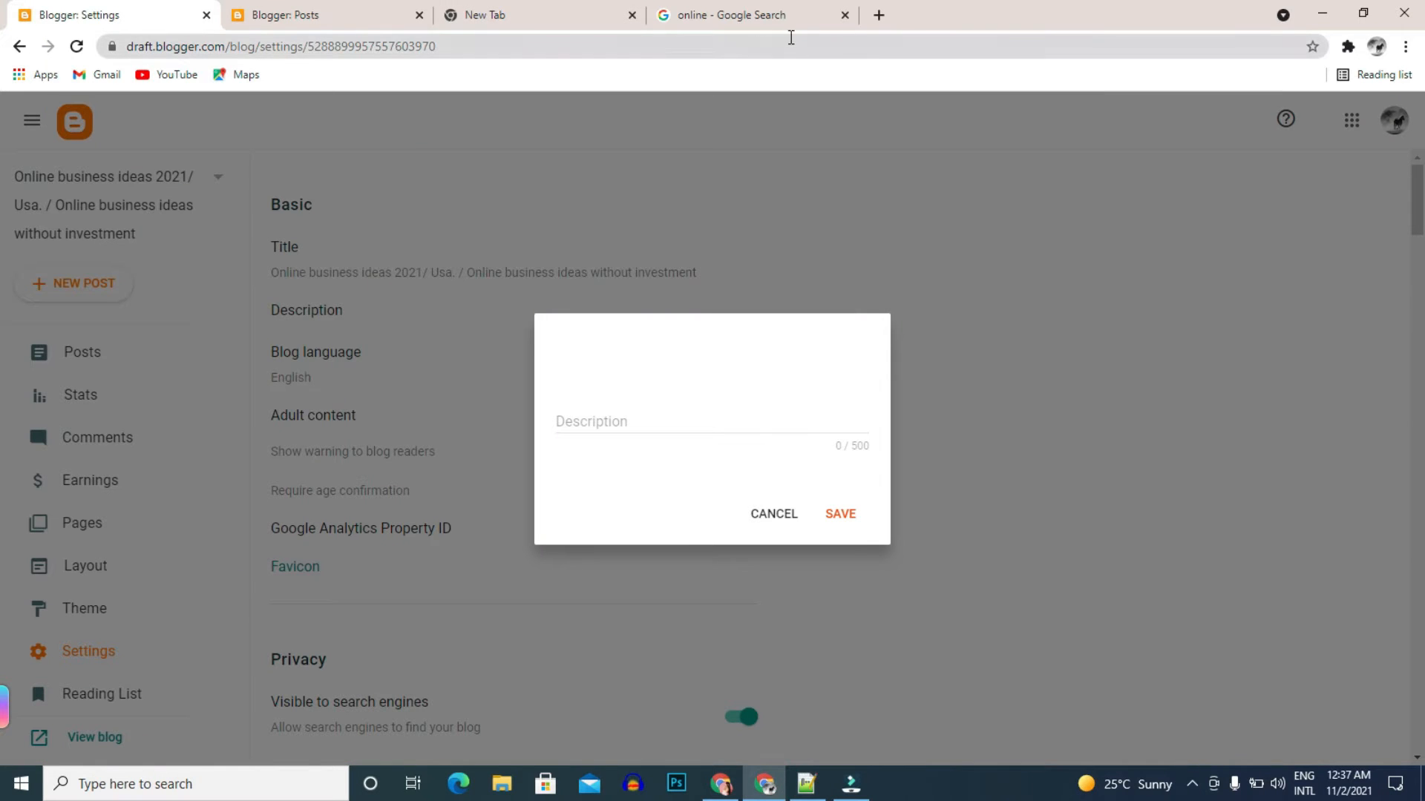
click(879, 15)
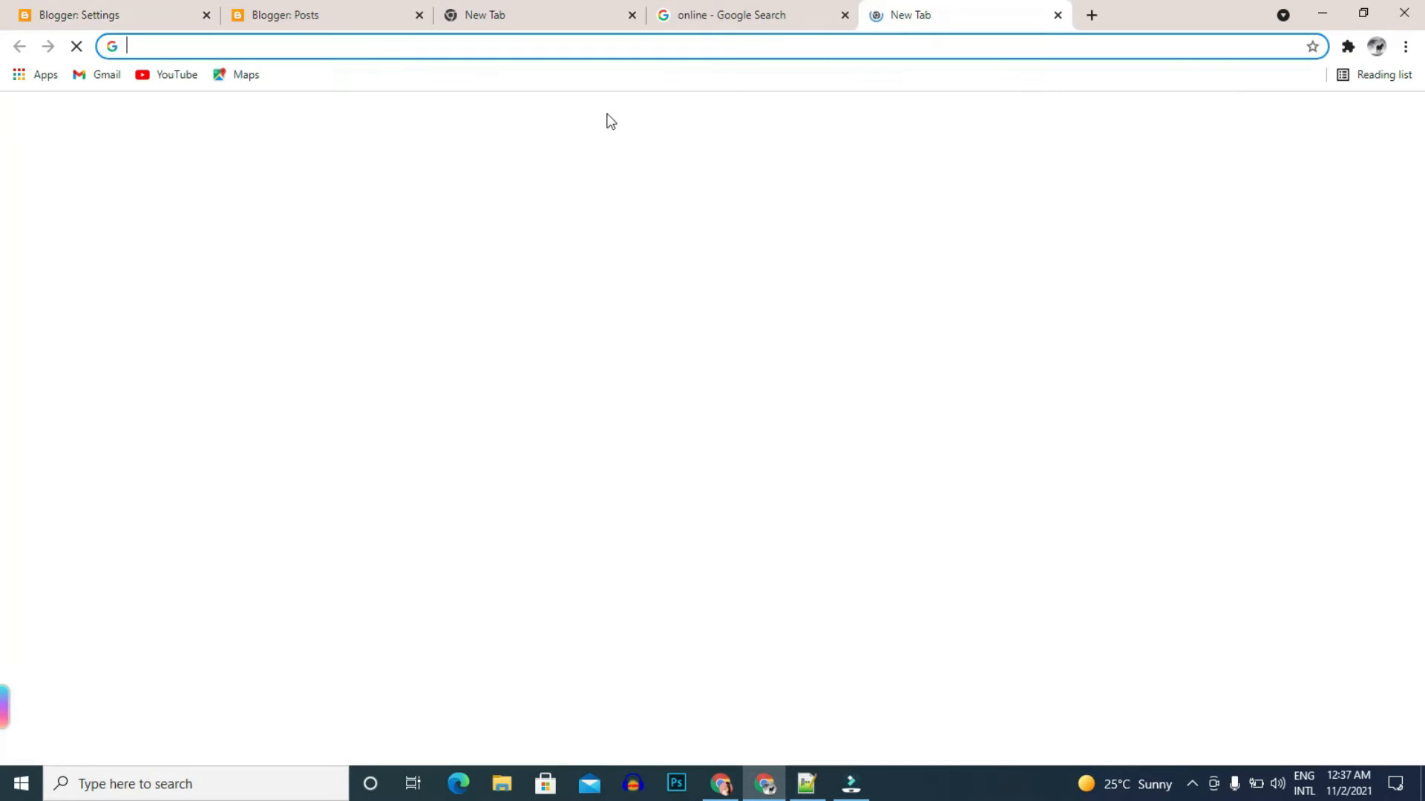
text(online eARNI MONEY)
key(Return)
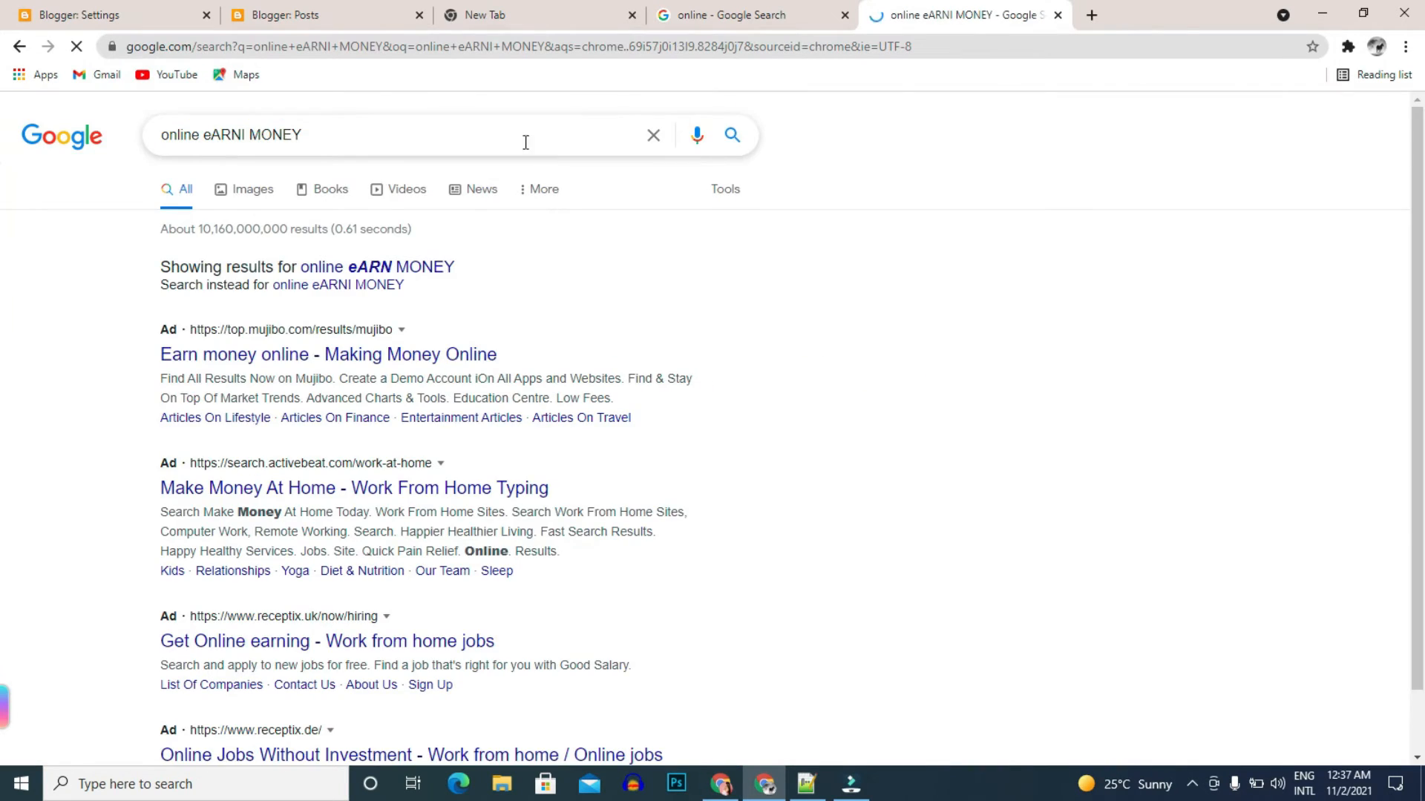
scroll(305, 377, down, 10)
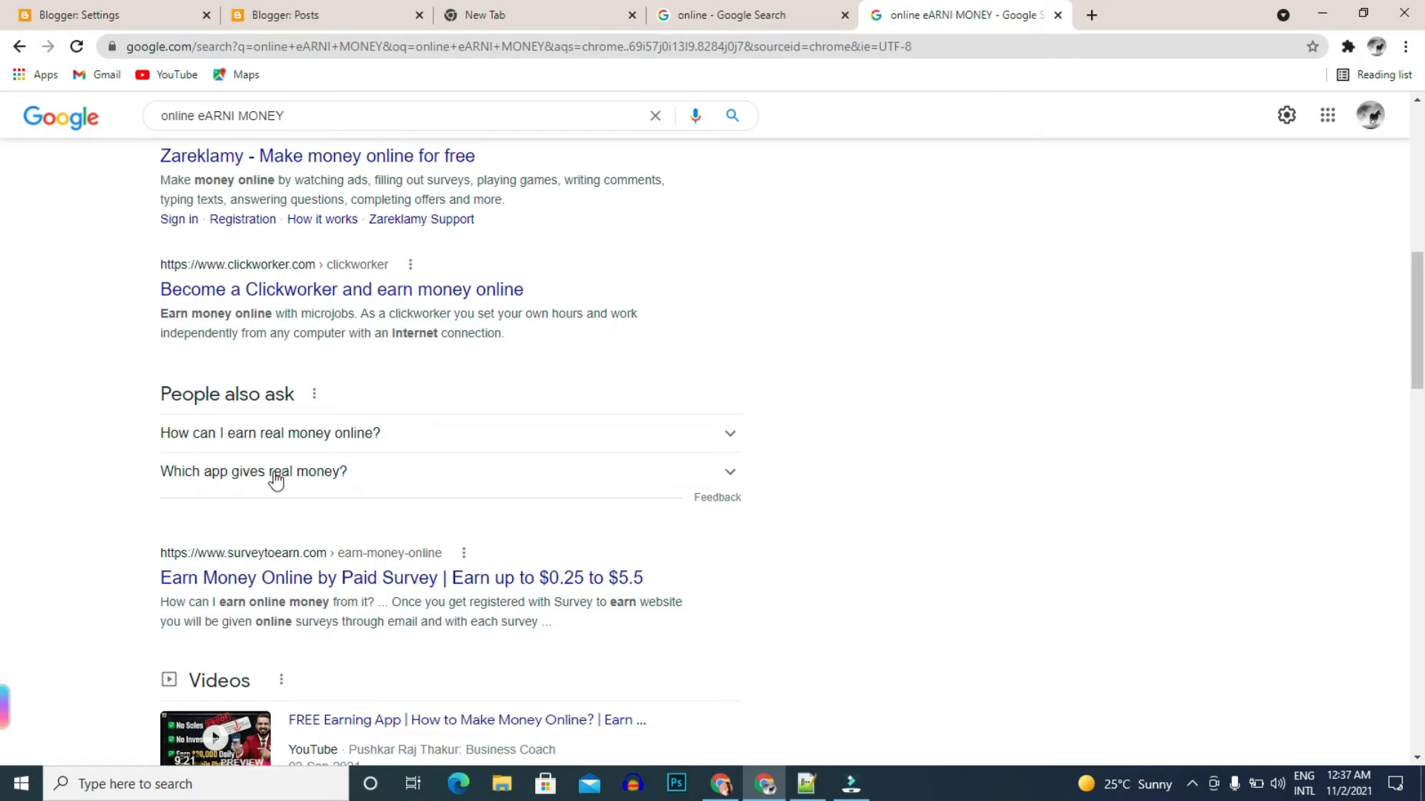
scroll(274, 481, down, 6)
scroll(295, 371, up, 5)
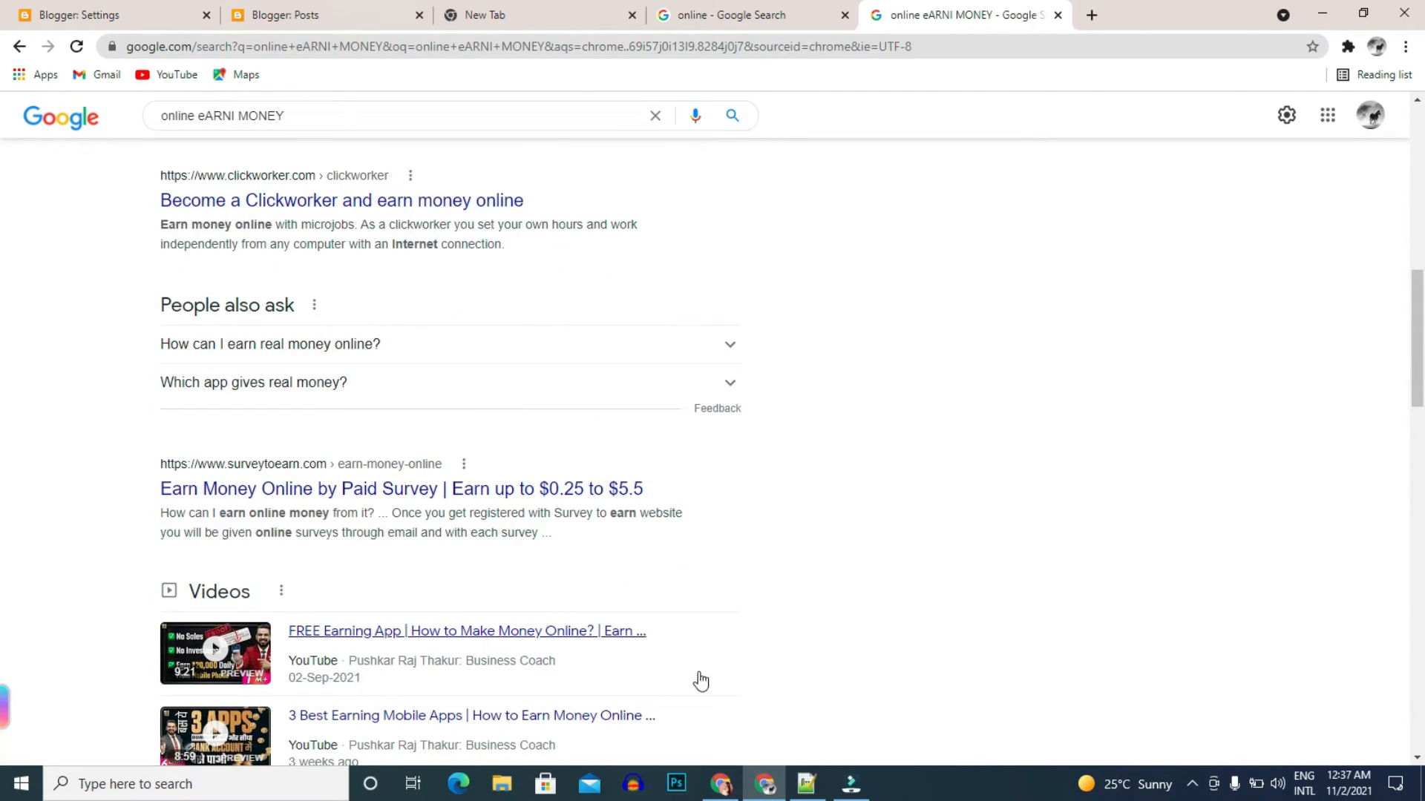
- Switch to Notepad++ and copy the description line starting "How can I earn real money online" from blog tag.txt
click(809, 784)
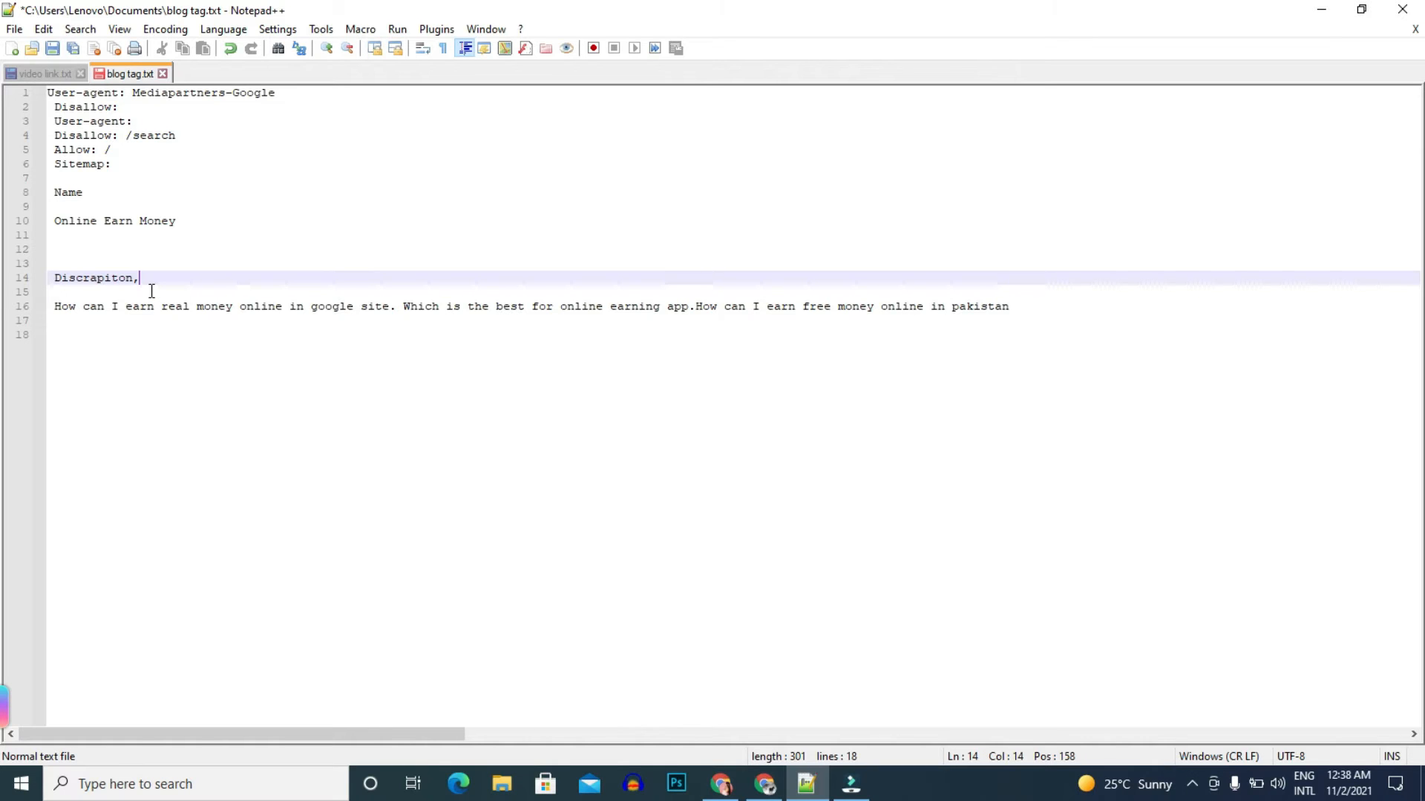
triple_click(49, 307)
right_click(792, 301)
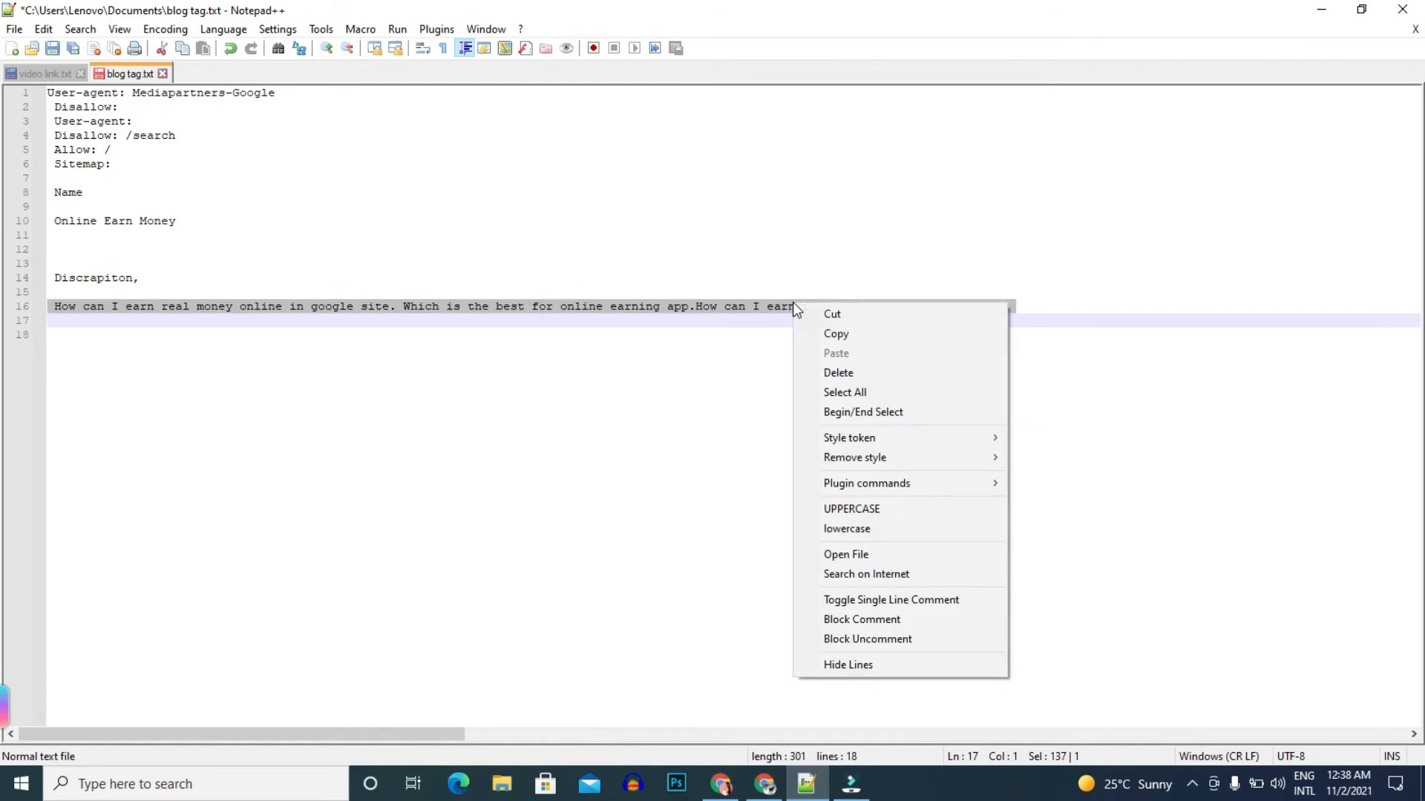
click(837, 334)
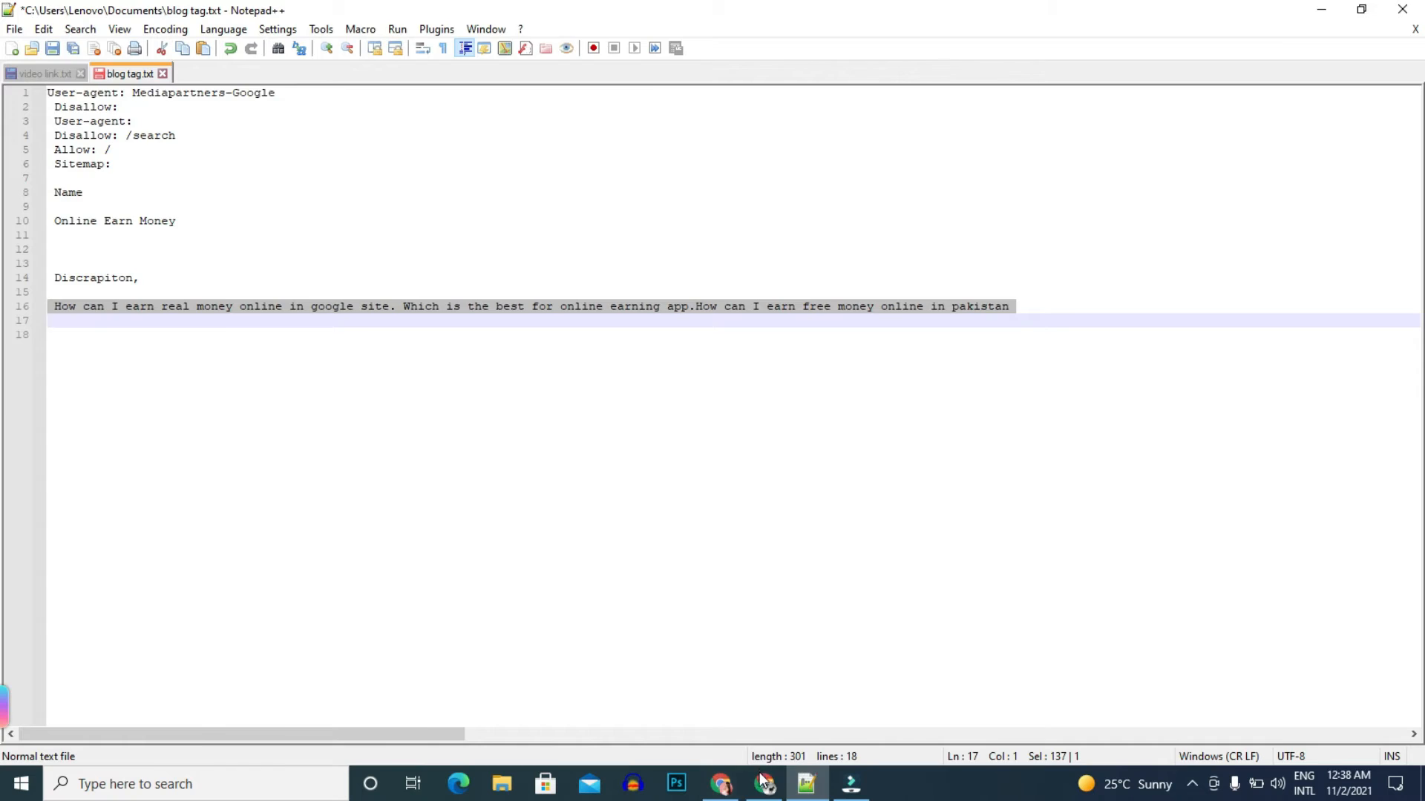
- Switch back to the Blogger settings in Chrome, paste the copied text as the blog description and save it
click(765, 784)
click(82, 14)
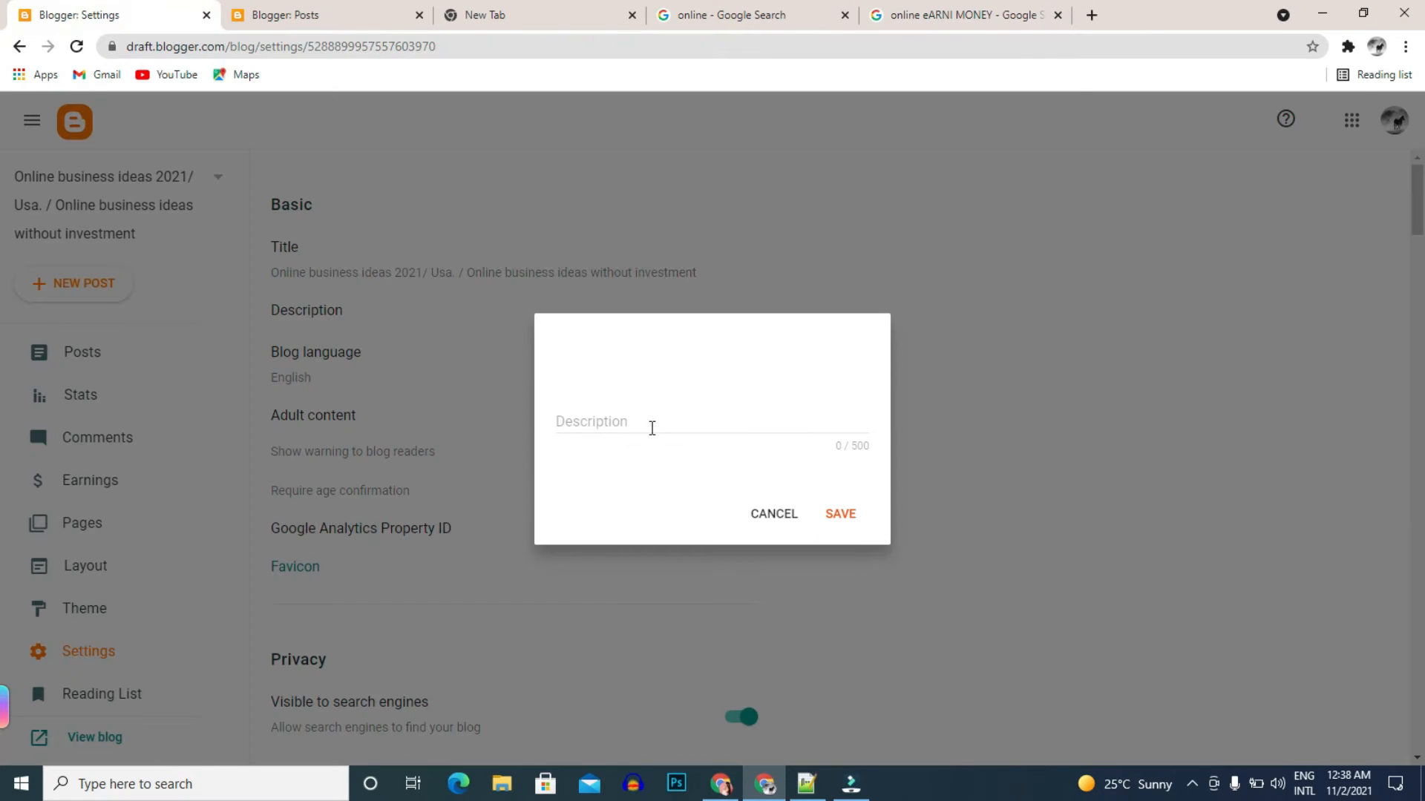
click(630, 410)
right_click(630, 409)
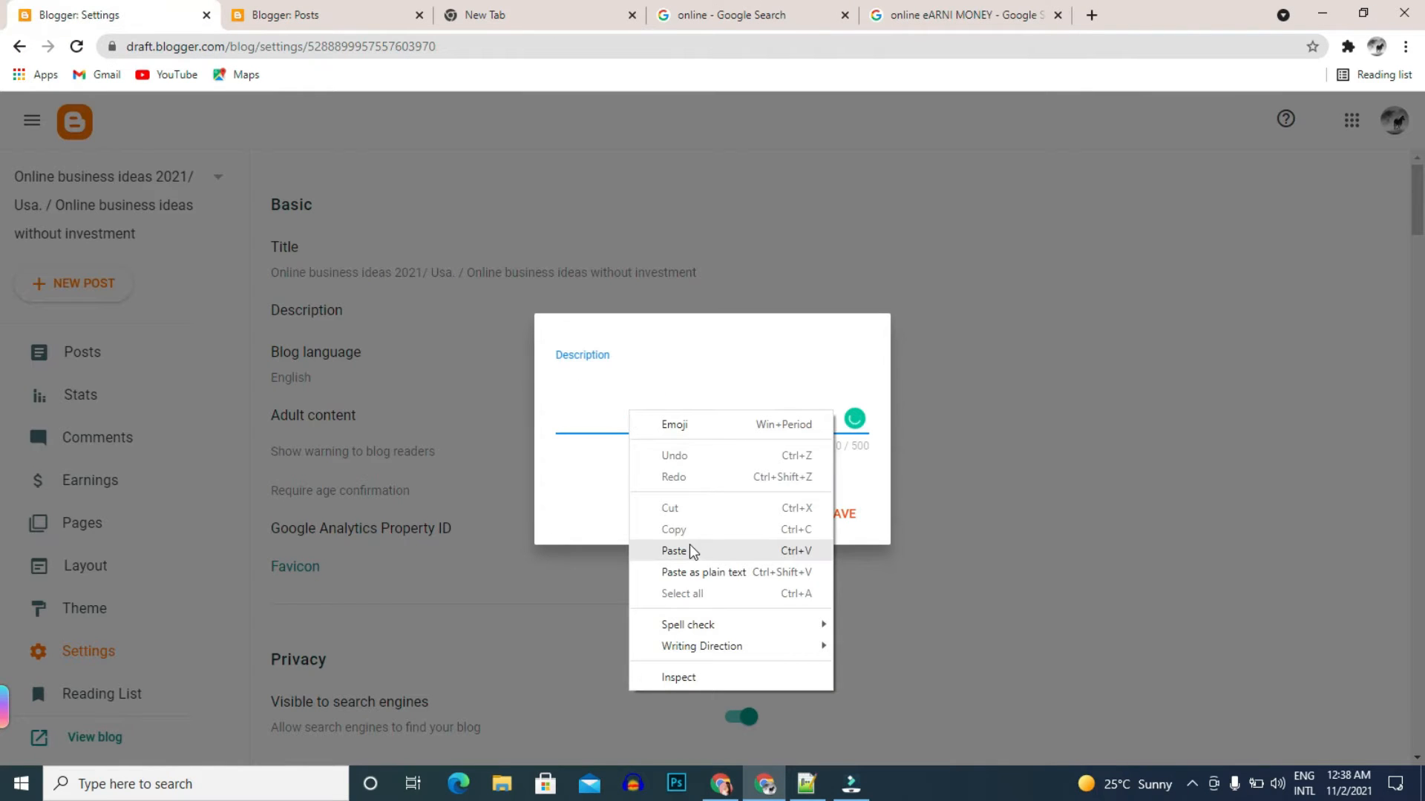
click(688, 547)
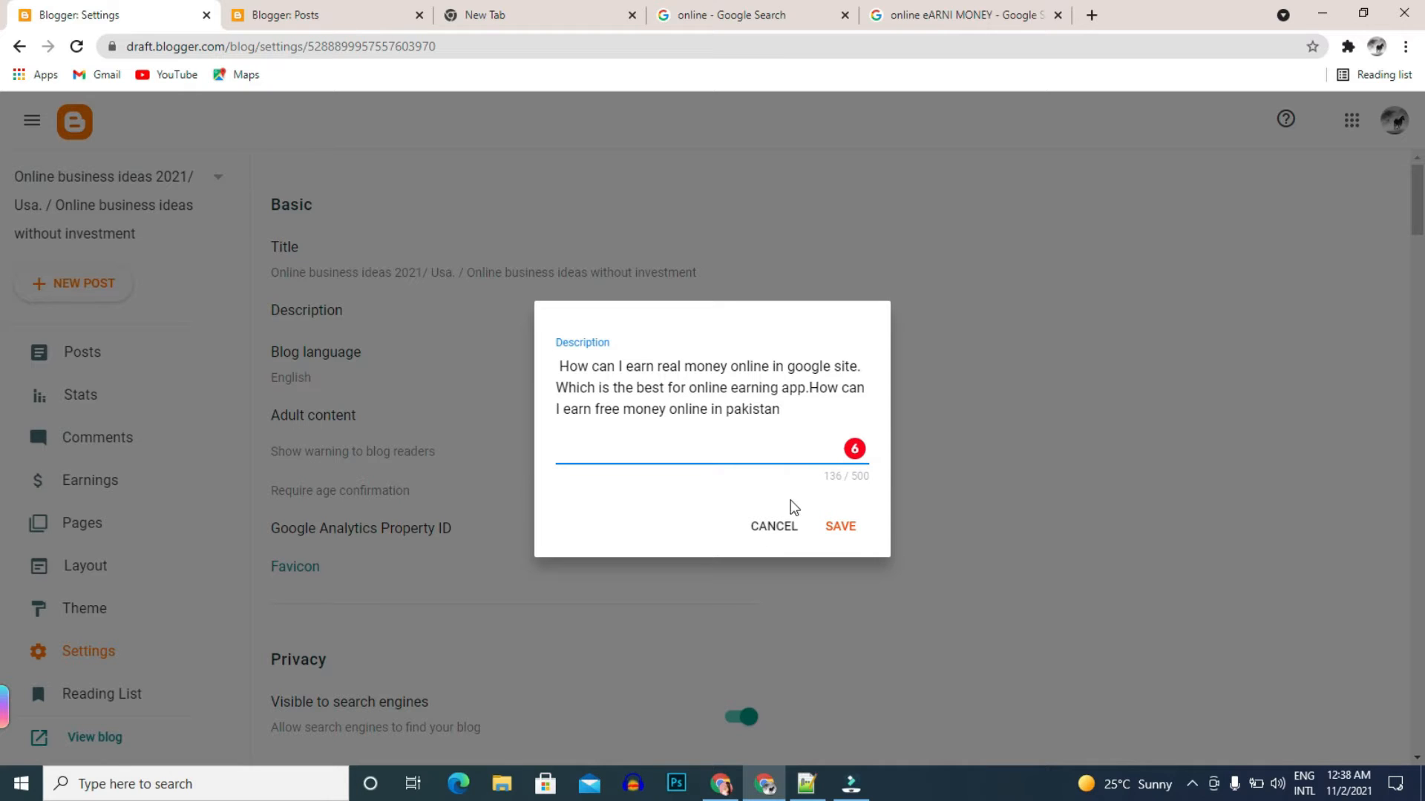
click(846, 528)
- Check the selected blog language in the language list and close it without saving
scroll(287, 338, down, 1)
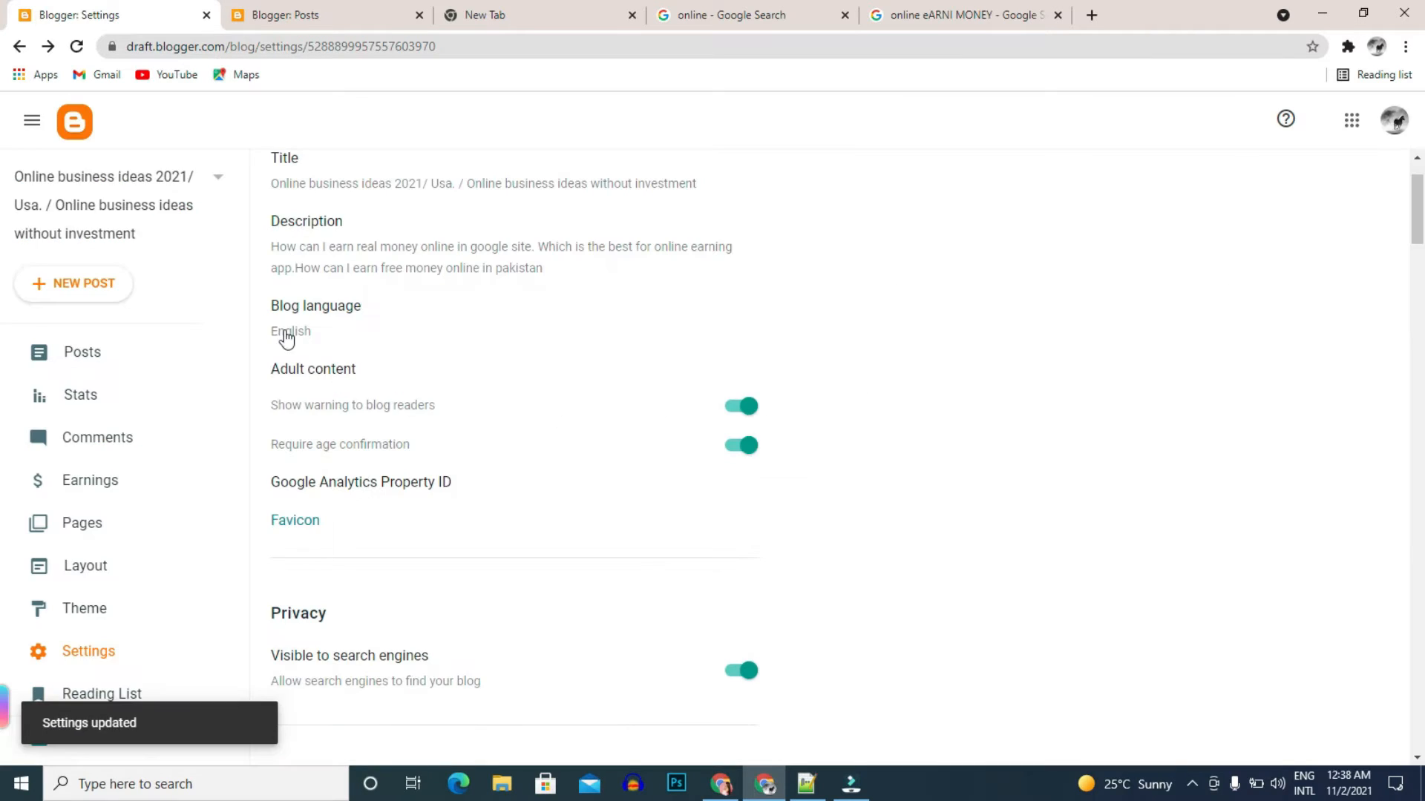
click(308, 320)
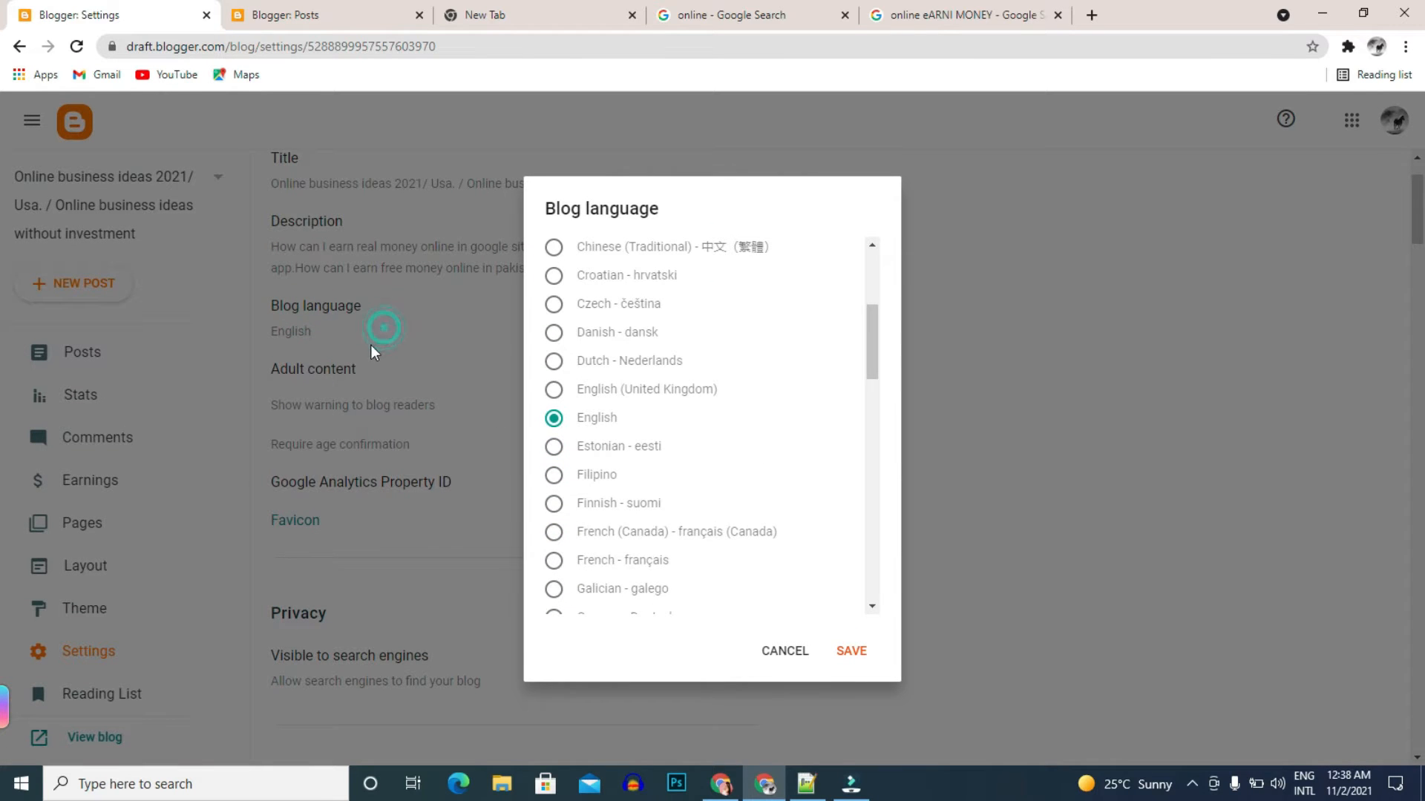
click(791, 652)
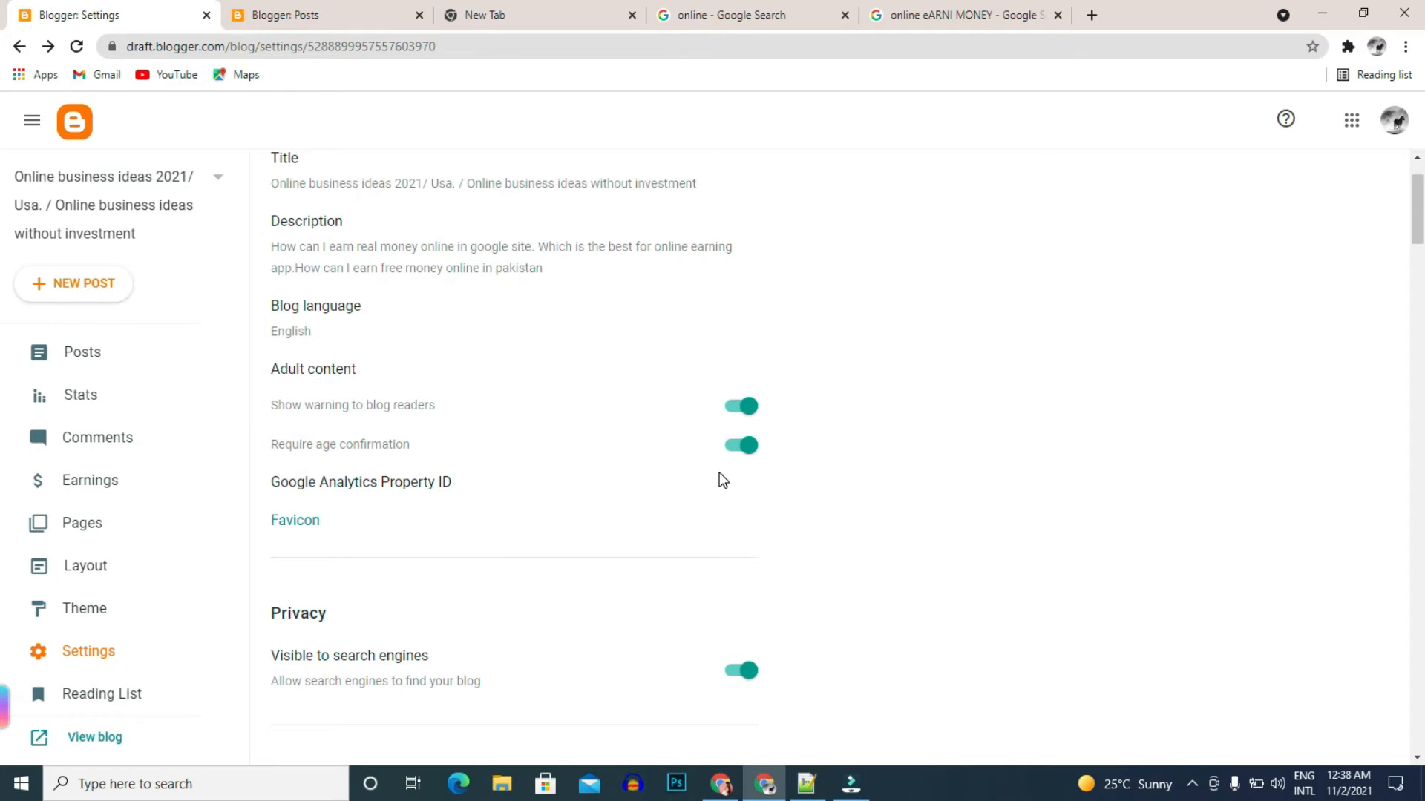
- Review the Privacy and Publishing settings and turn off the HTTPS redirect
scroll(445, 501, down, 1)
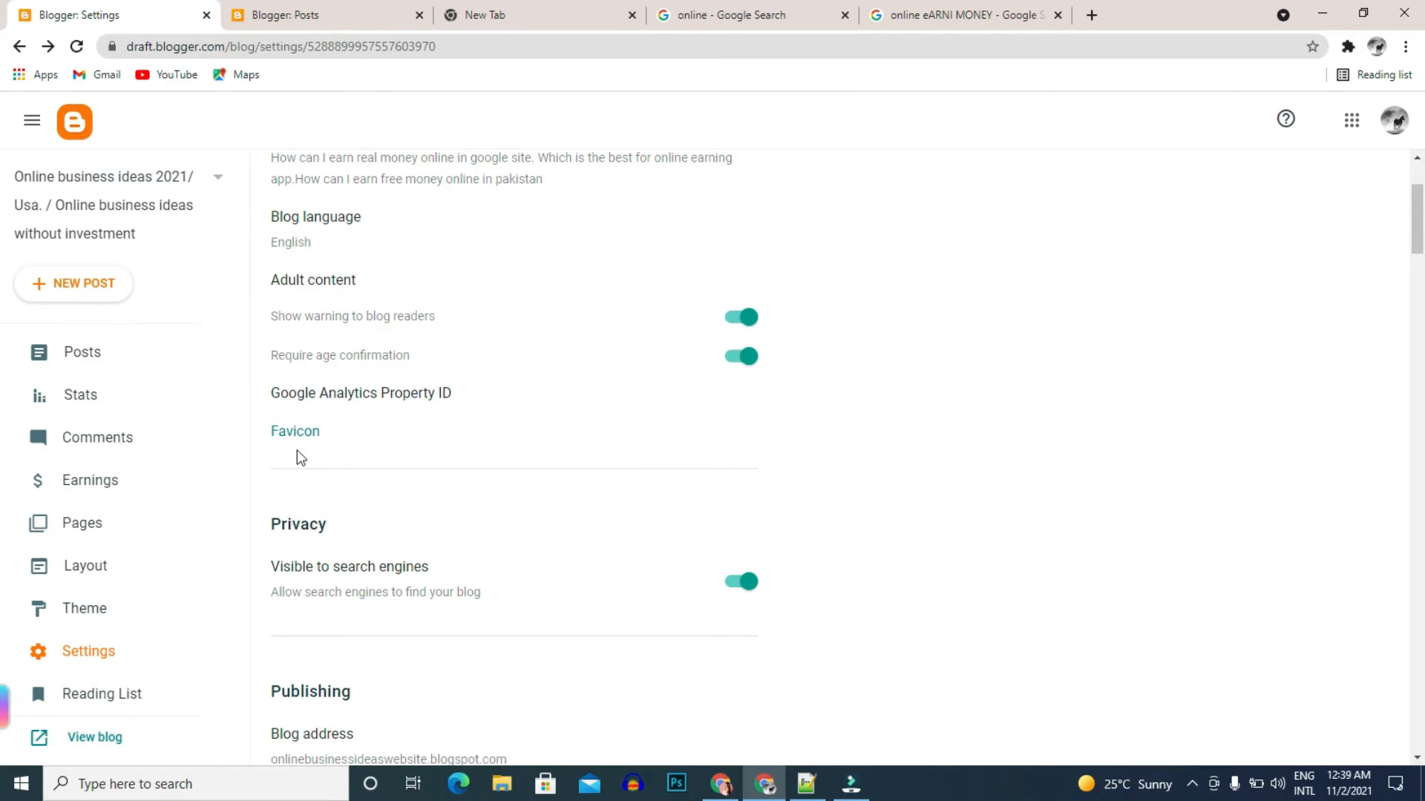
scroll(386, 447, down, 2)
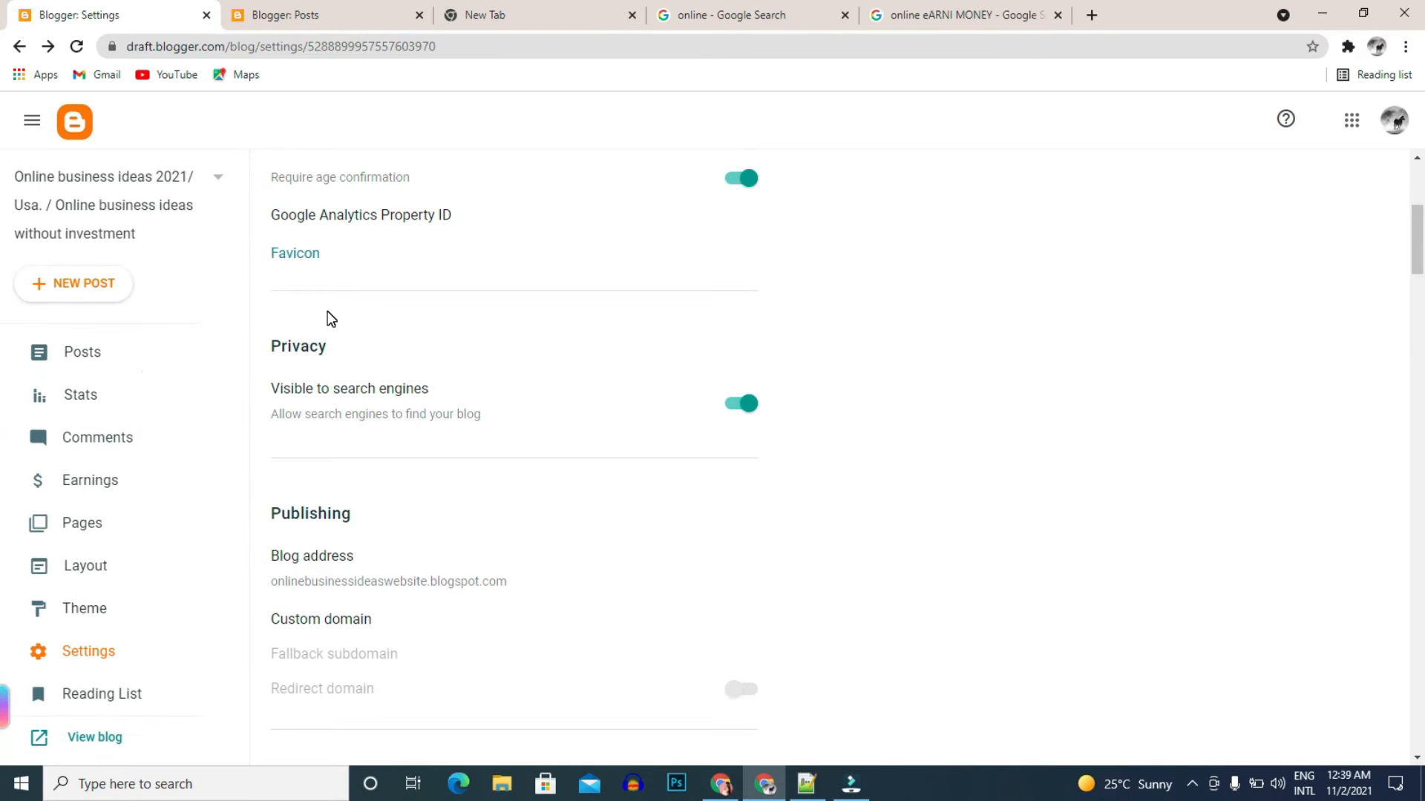
scroll(339, 355, down, 1)
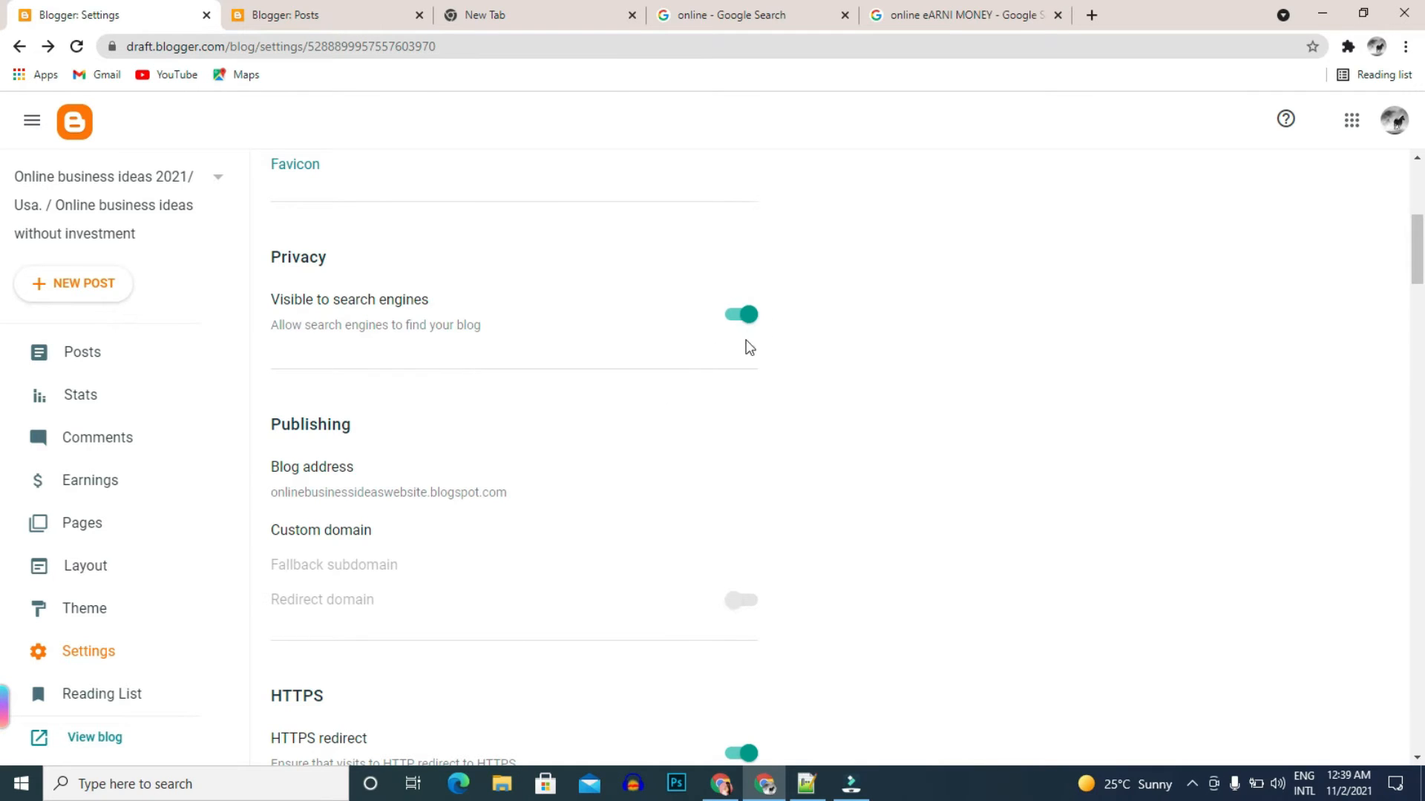
scroll(502, 497, down, 1)
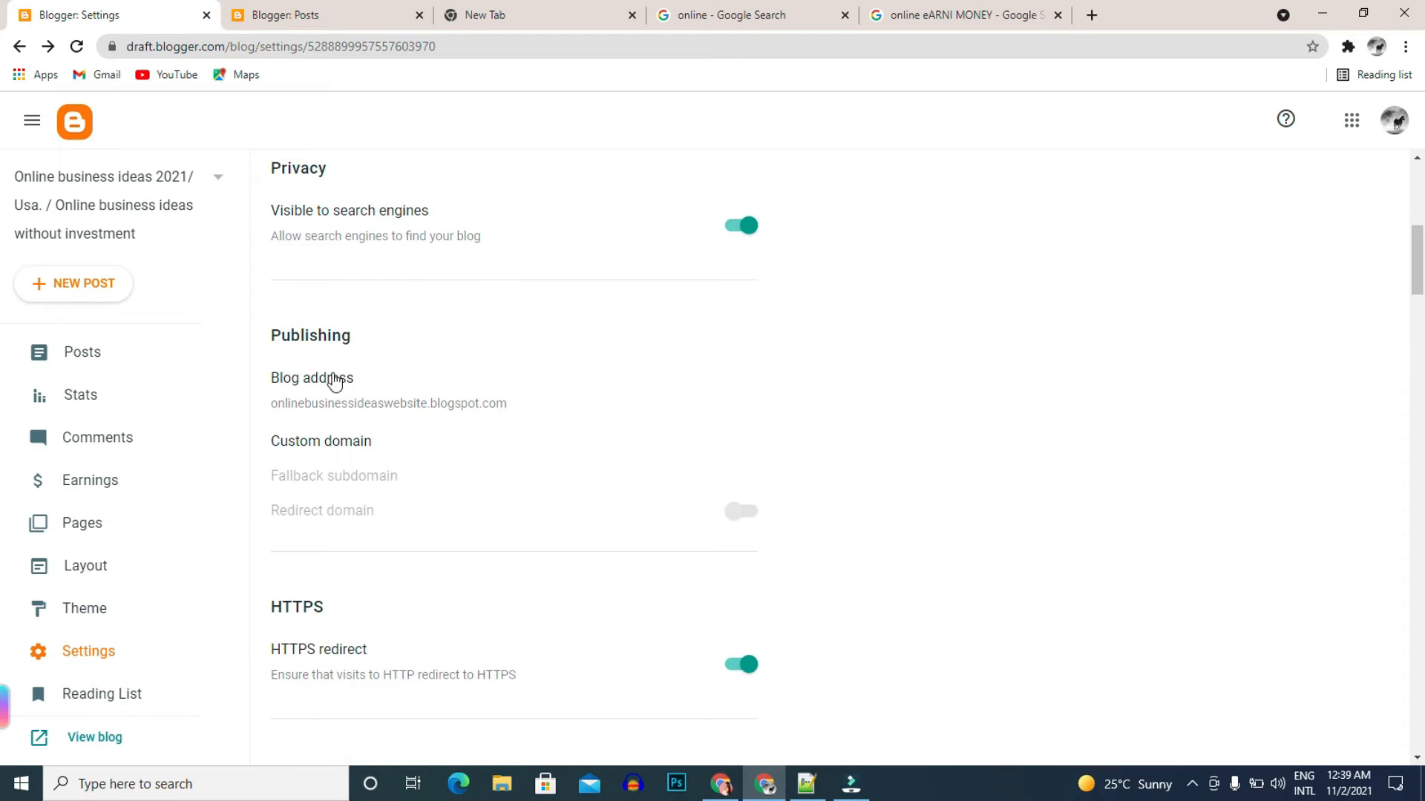
scroll(334, 416, down, 1)
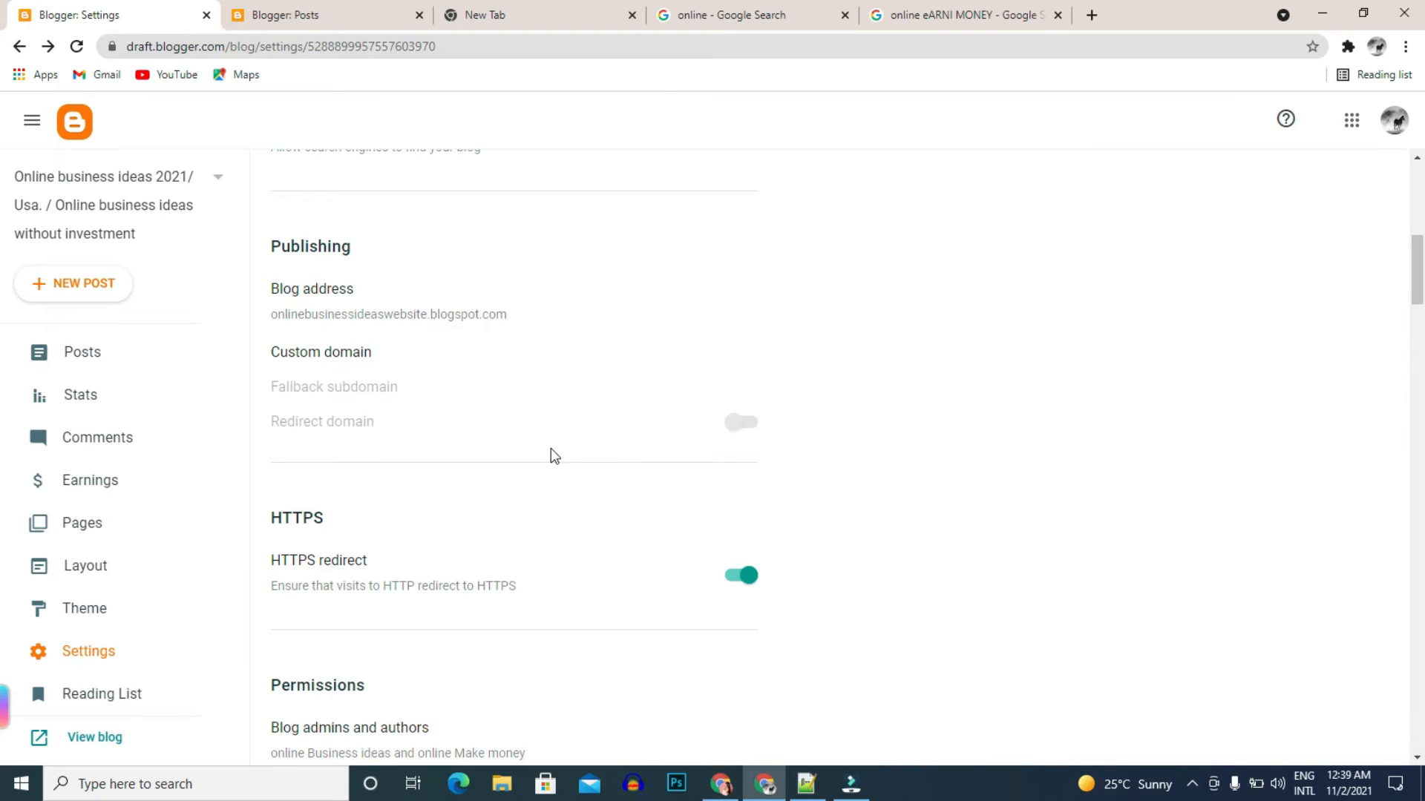
scroll(586, 416, down, 2)
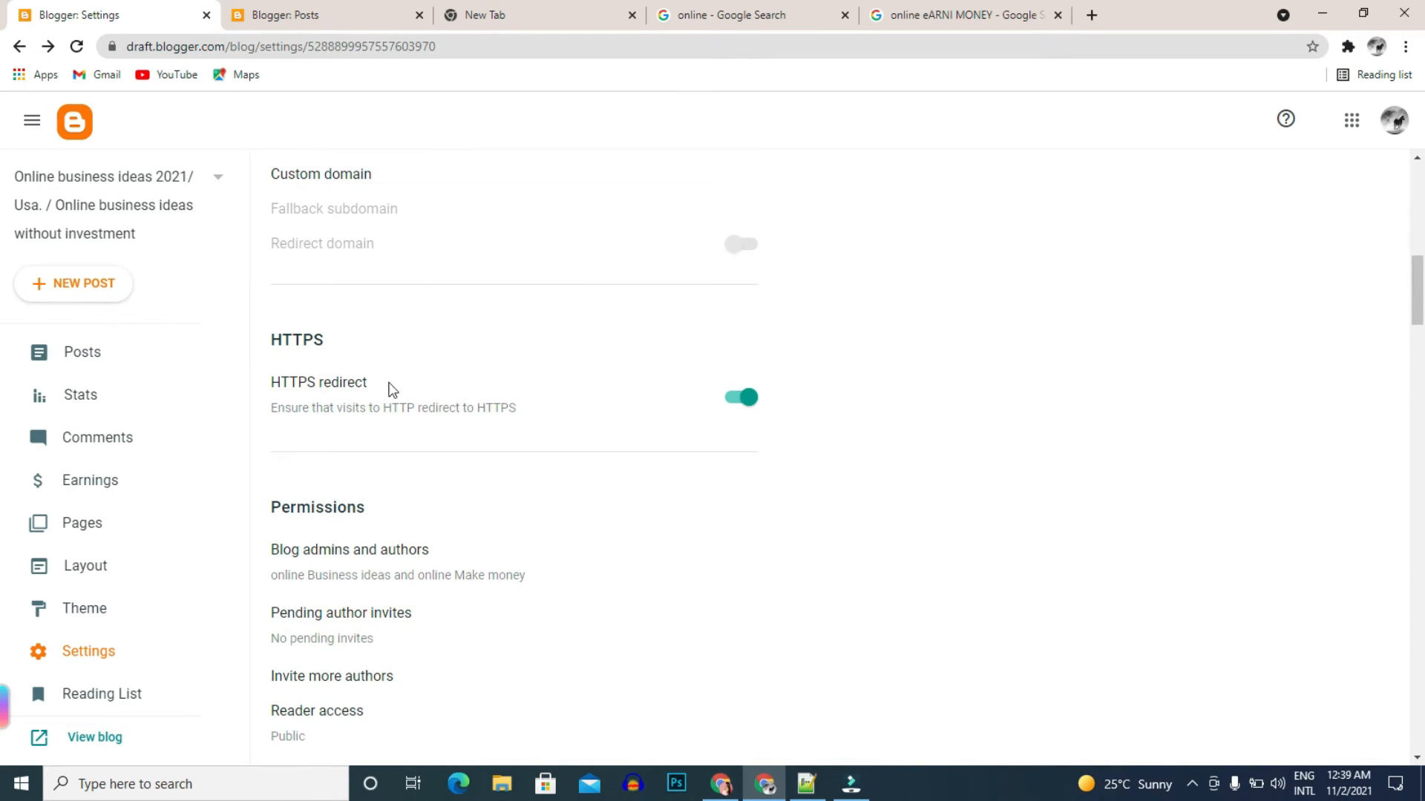
scroll(344, 390, down, 1)
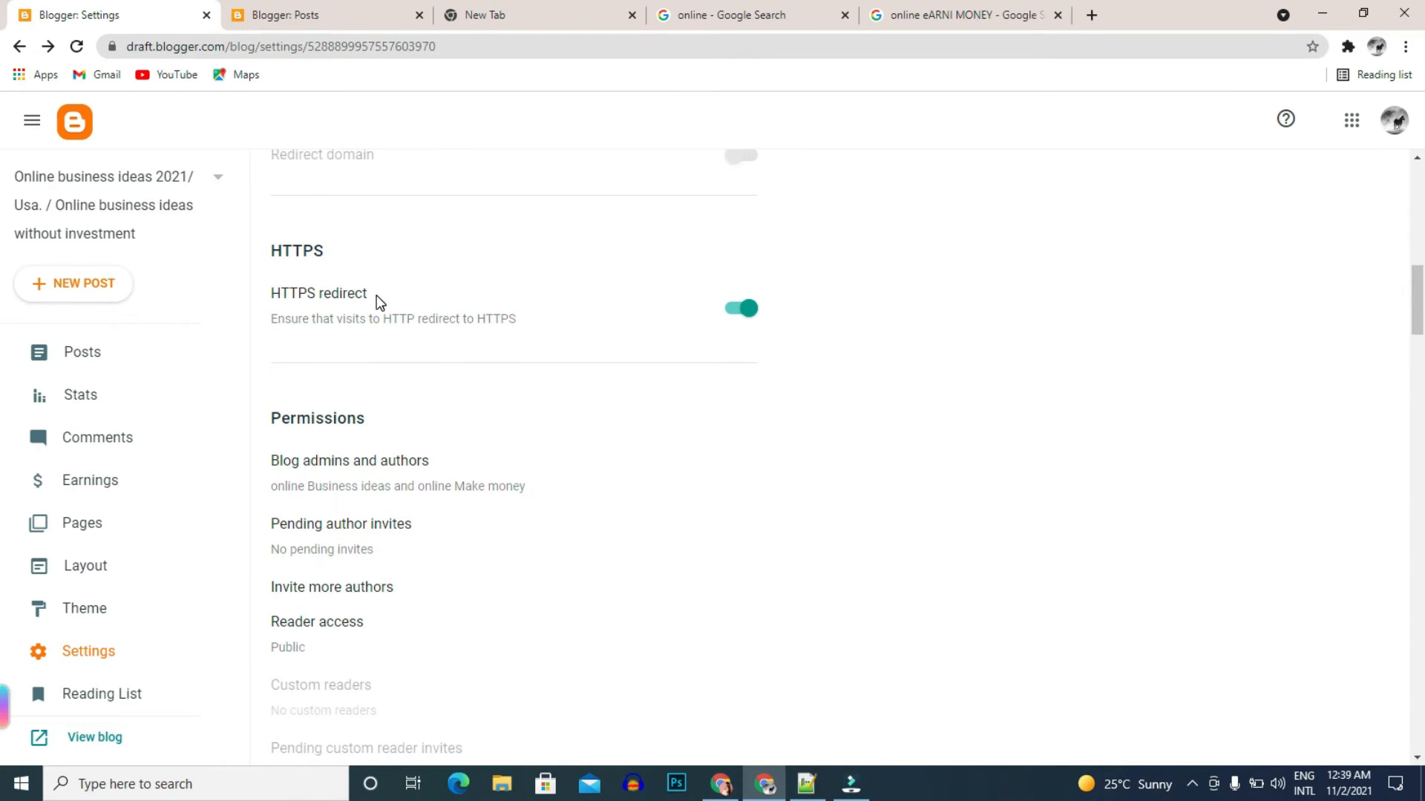
click(755, 313)
- Review the blog's Permissions and Posts settings, including reader access and the maximum posts shown on the main page
scroll(416, 375, down, 2)
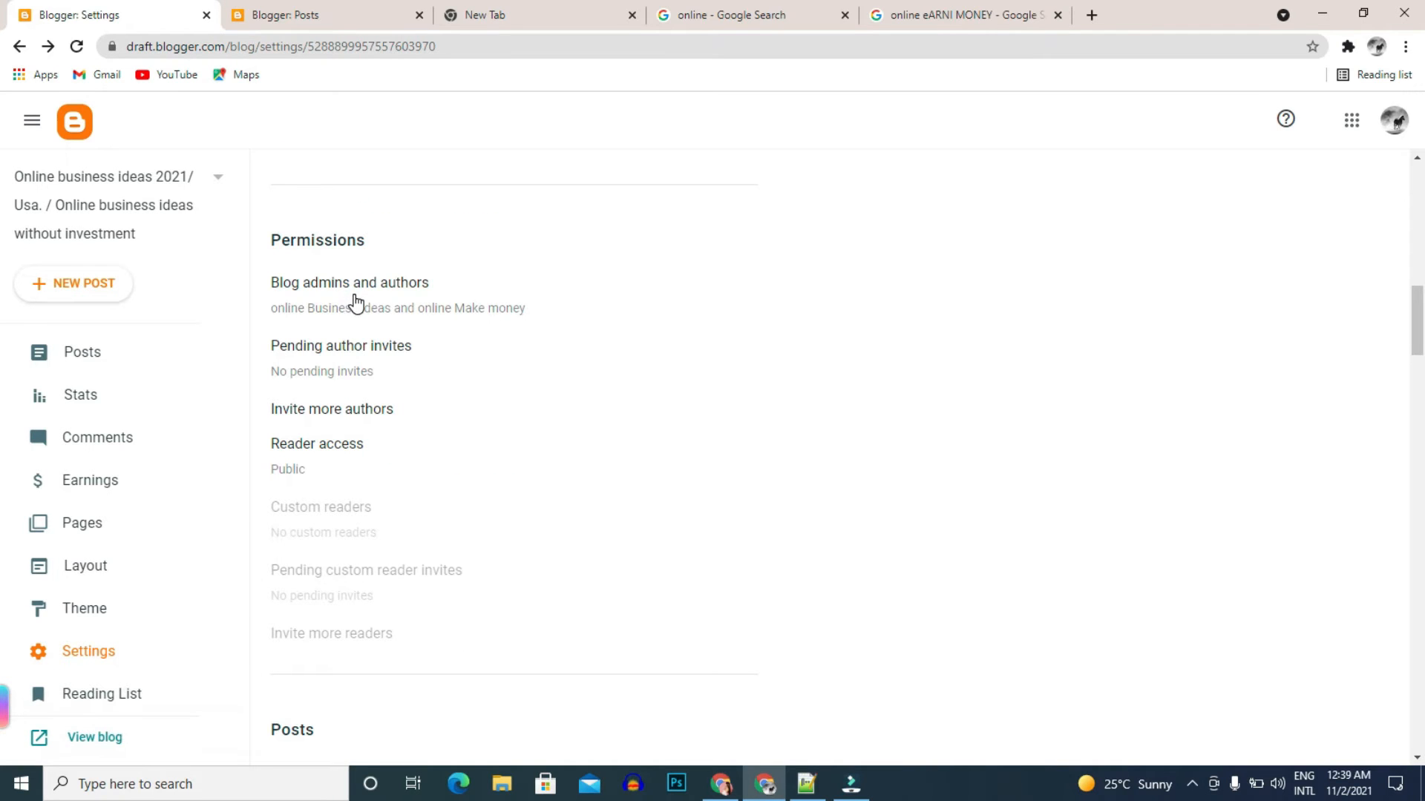
scroll(355, 300, up, 2)
scroll(356, 327, down, 1)
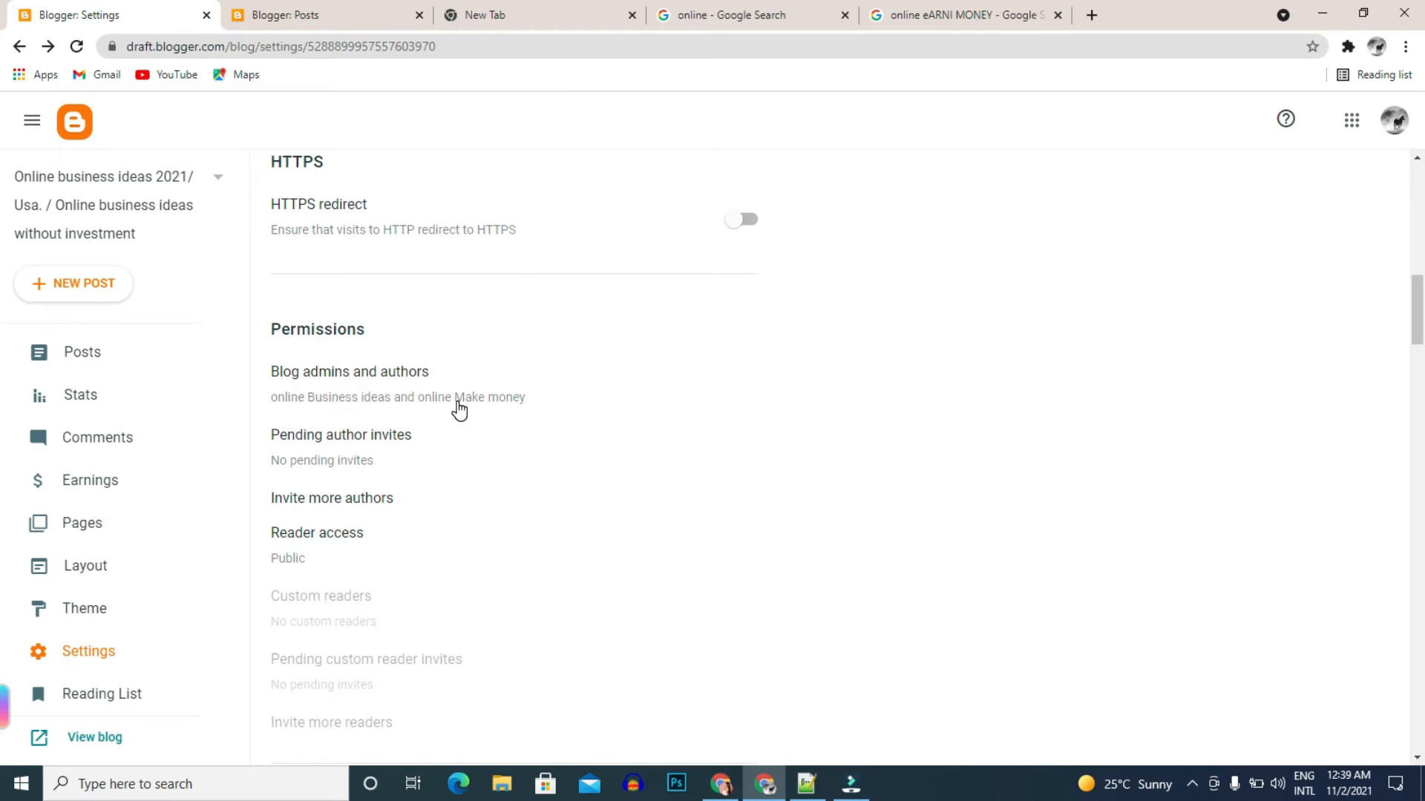
scroll(431, 419, down, 5)
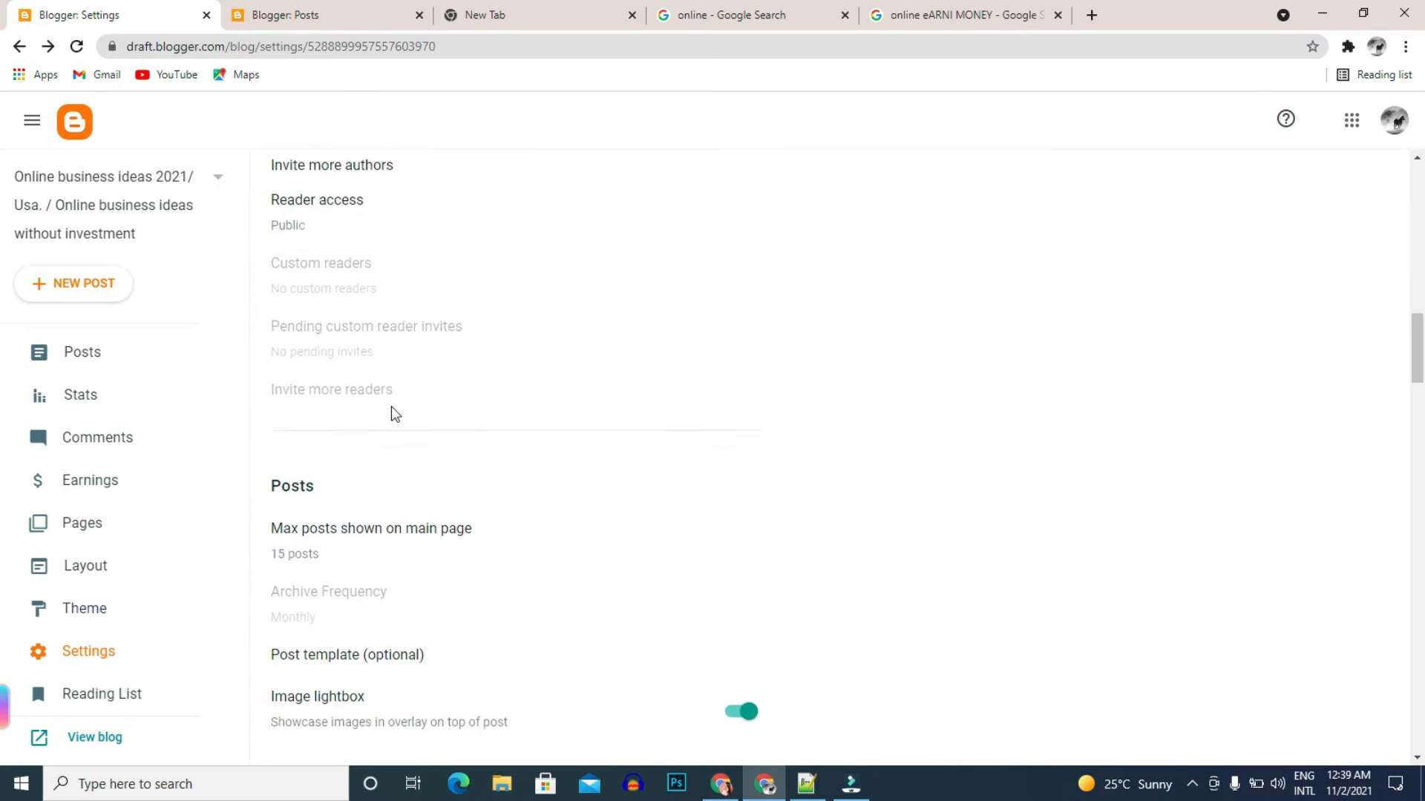
scroll(397, 375, down, 3)
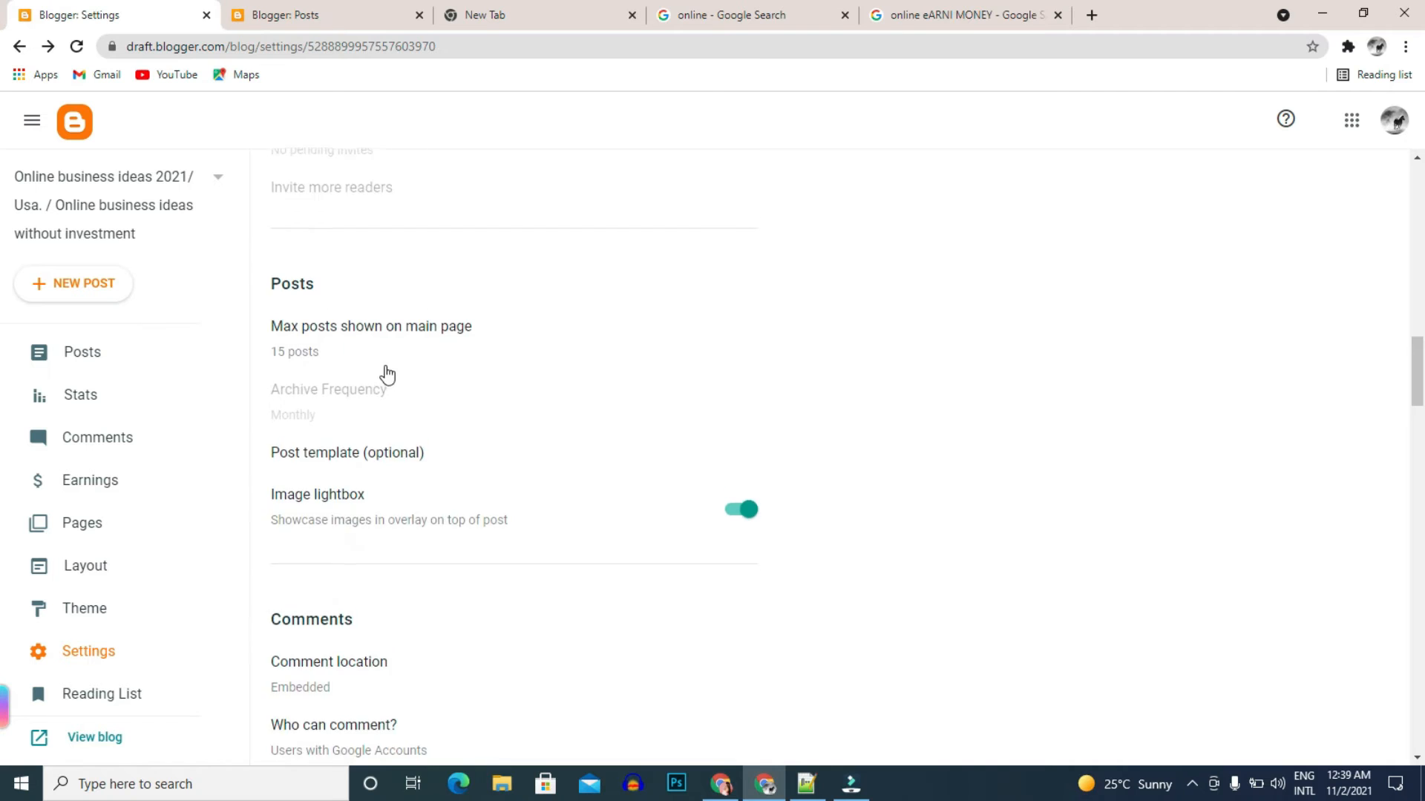
scroll(366, 384, up, 4)
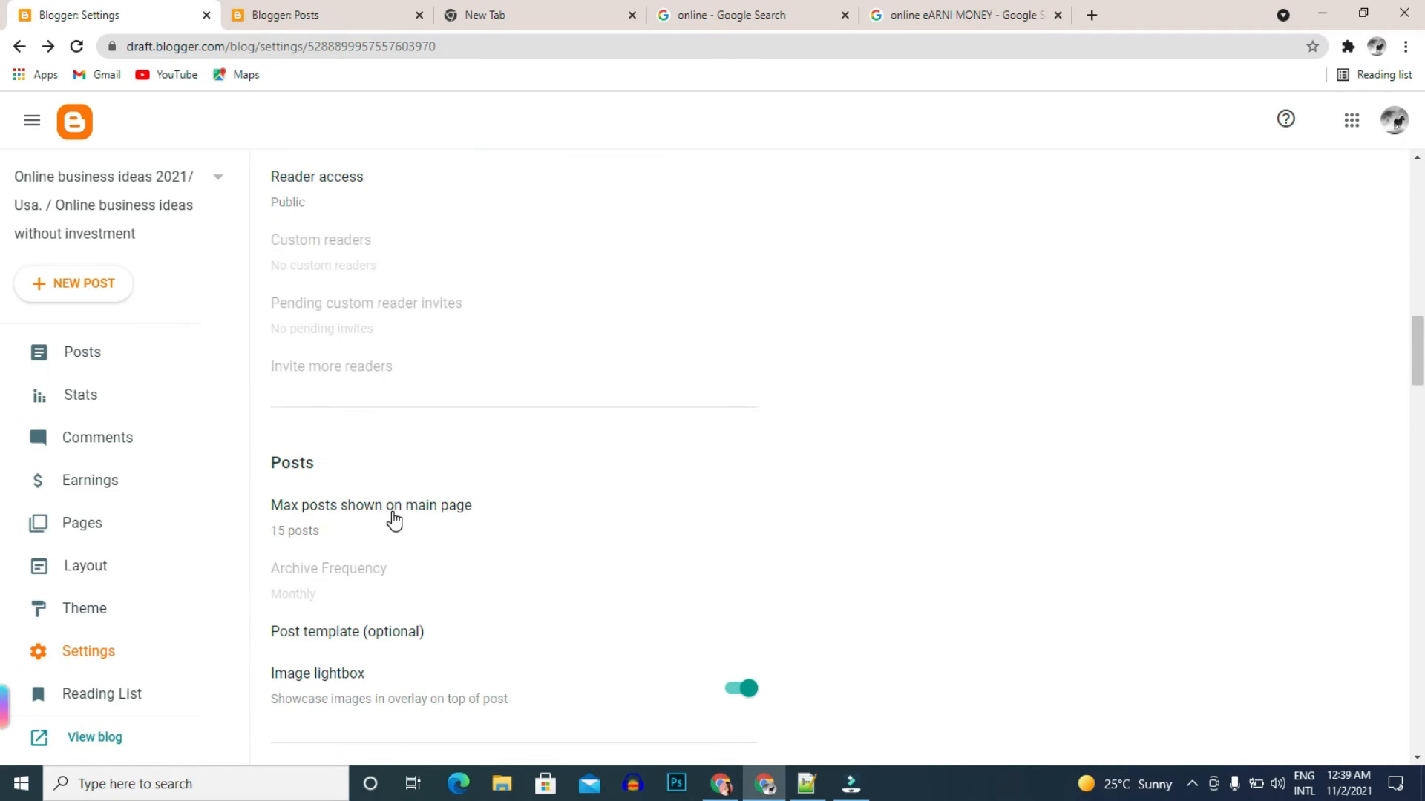
- Review the Permissions and Posts settings, from author invites and reader access to the post template and image lightbox
scroll(419, 532, down, 1)
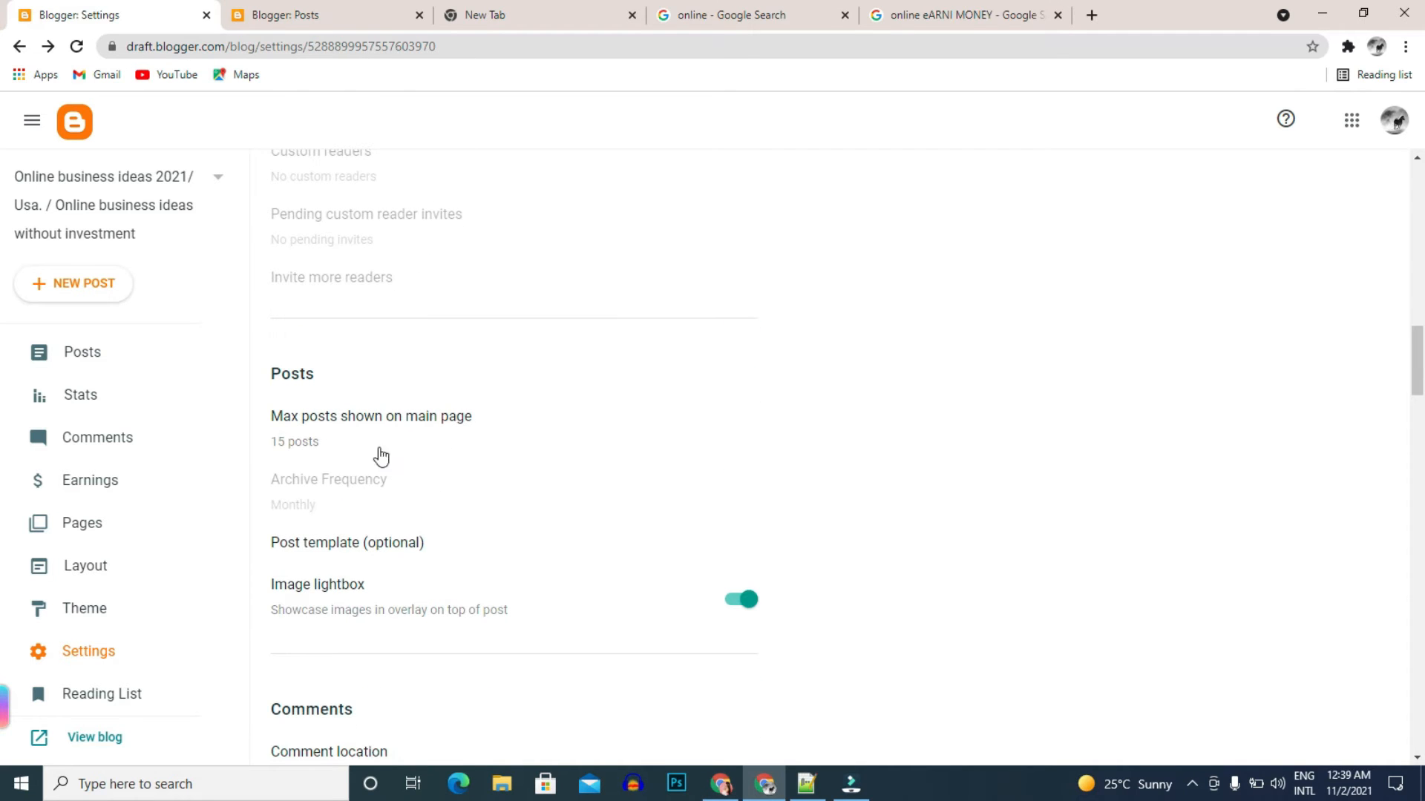
scroll(320, 441, up, 2)
scroll(328, 442, up, 2)
scroll(334, 442, down, 4)
scroll(667, 401, up, 1)
scroll(322, 509, up, 4)
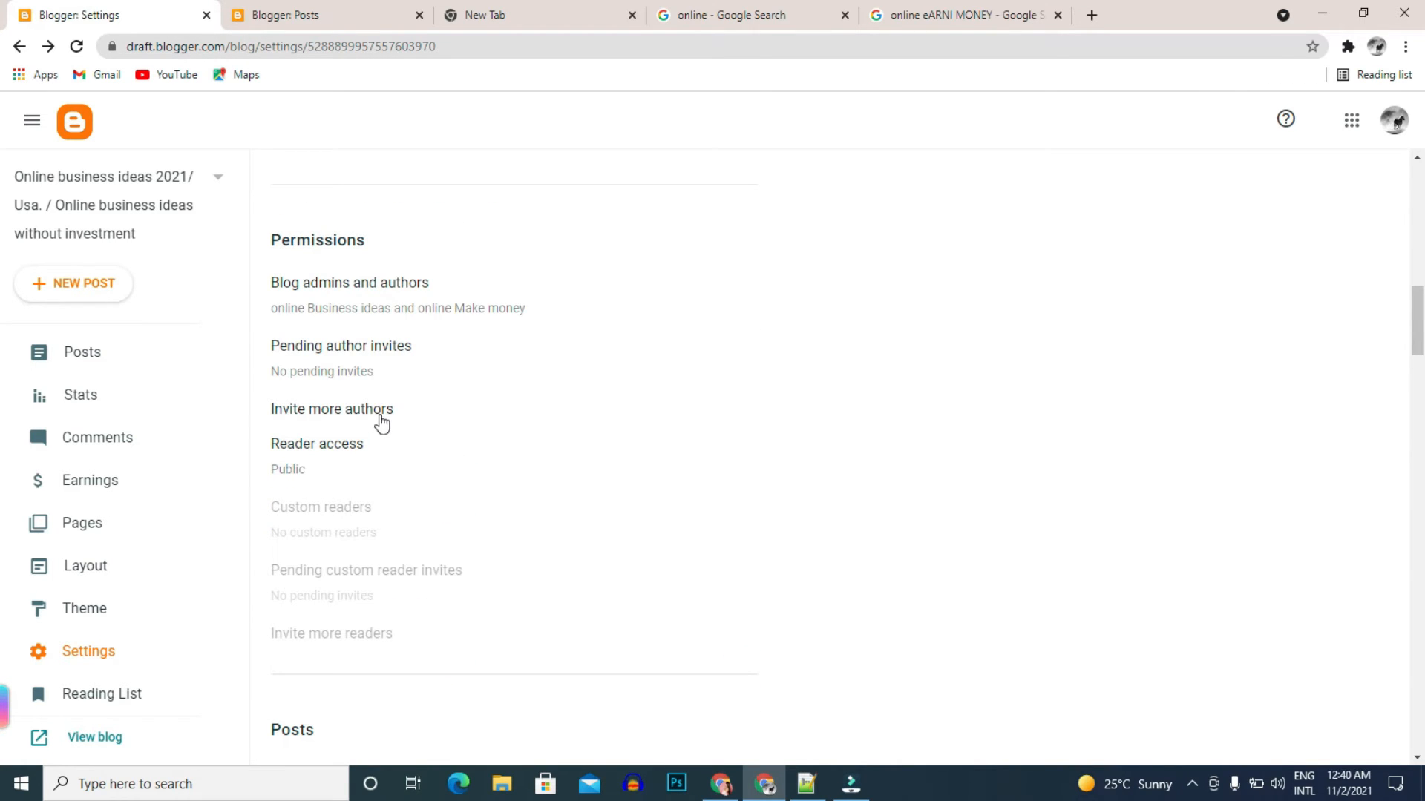
scroll(383, 412, up, 1)
scroll(349, 438, down, 7)
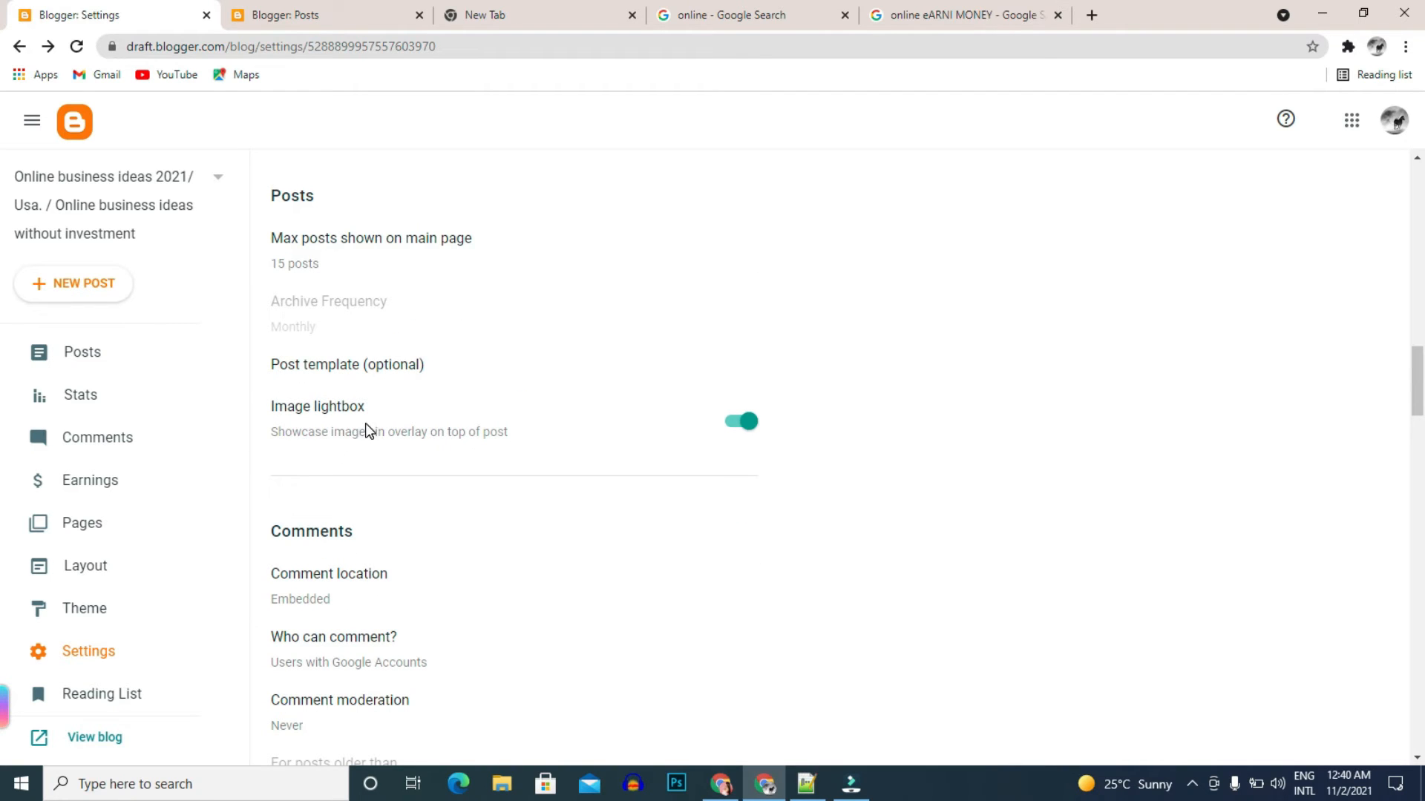
scroll(445, 438, down, 1)
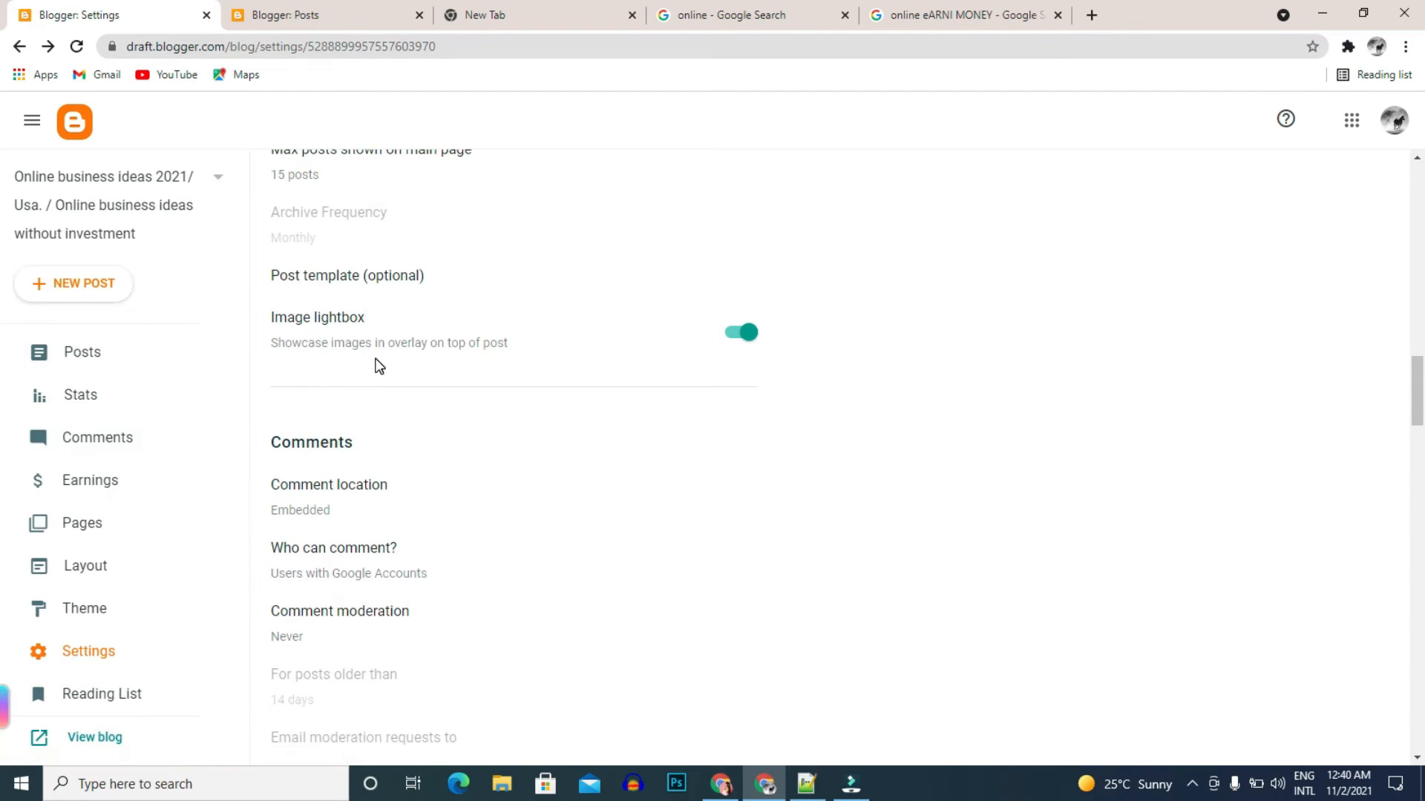
scroll(382, 372, up, 1)
scroll(346, 334, up, 1)
- Review the Comments and Email settings, including who can comment, the reader captcha and the notification email options
scroll(344, 434, down, 3)
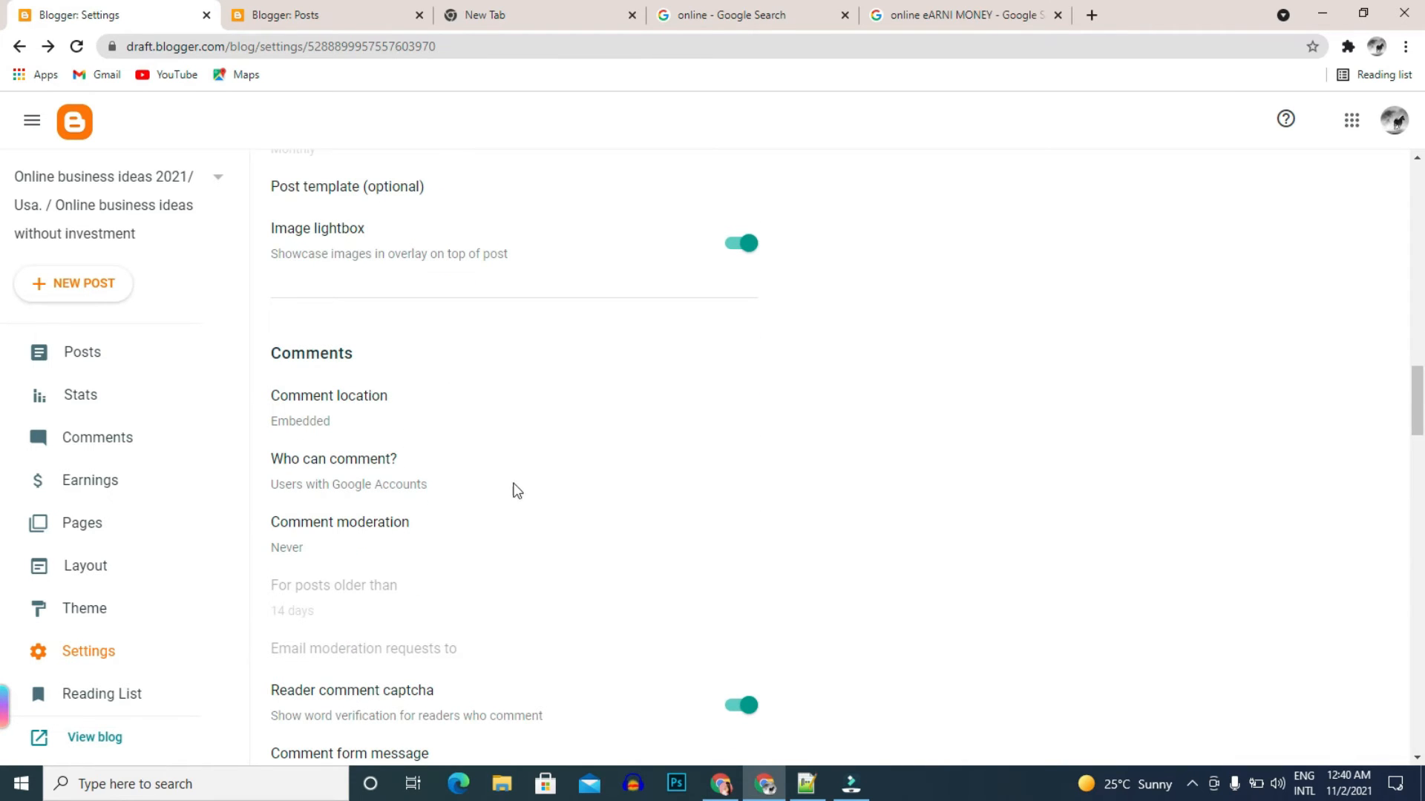
scroll(517, 491, down, 1)
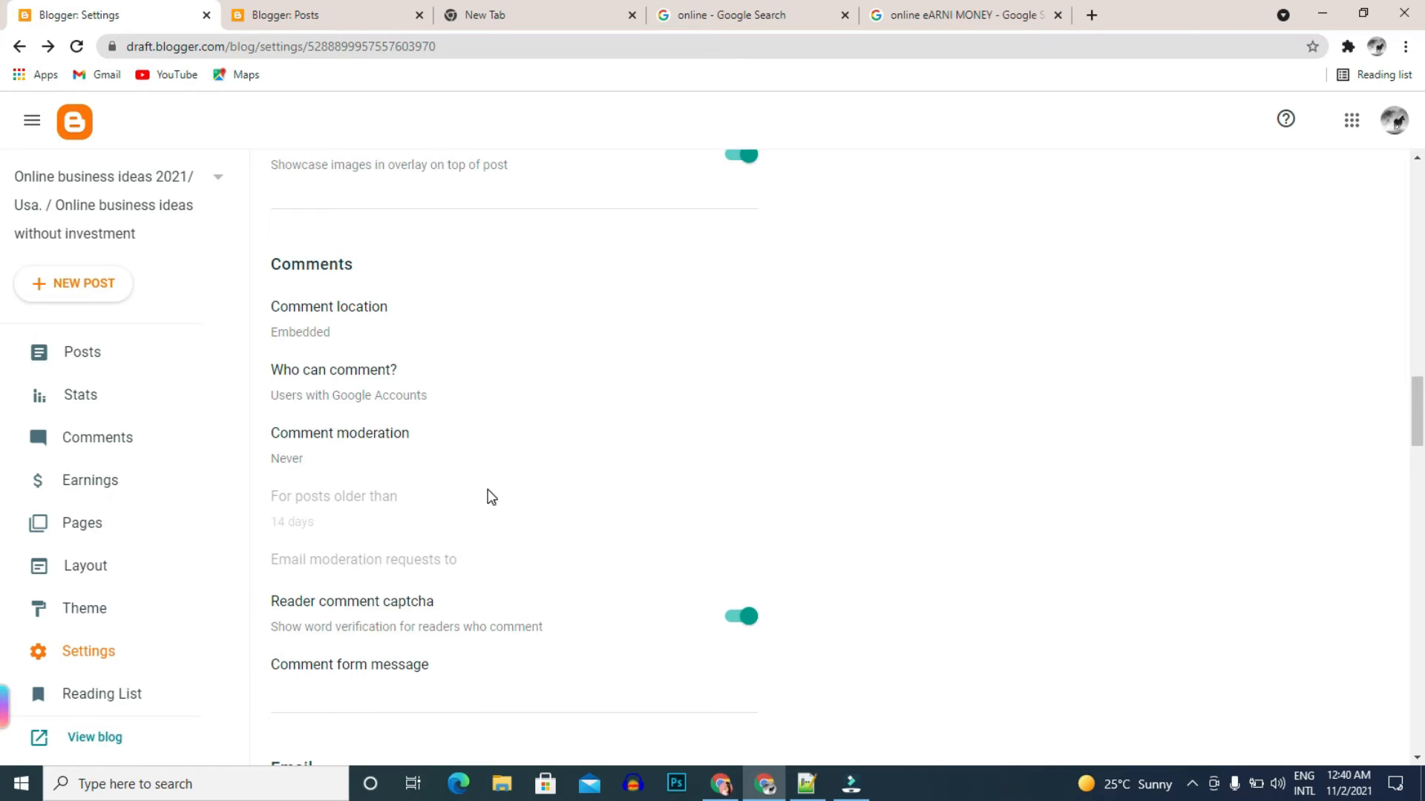
scroll(367, 457, down, 3)
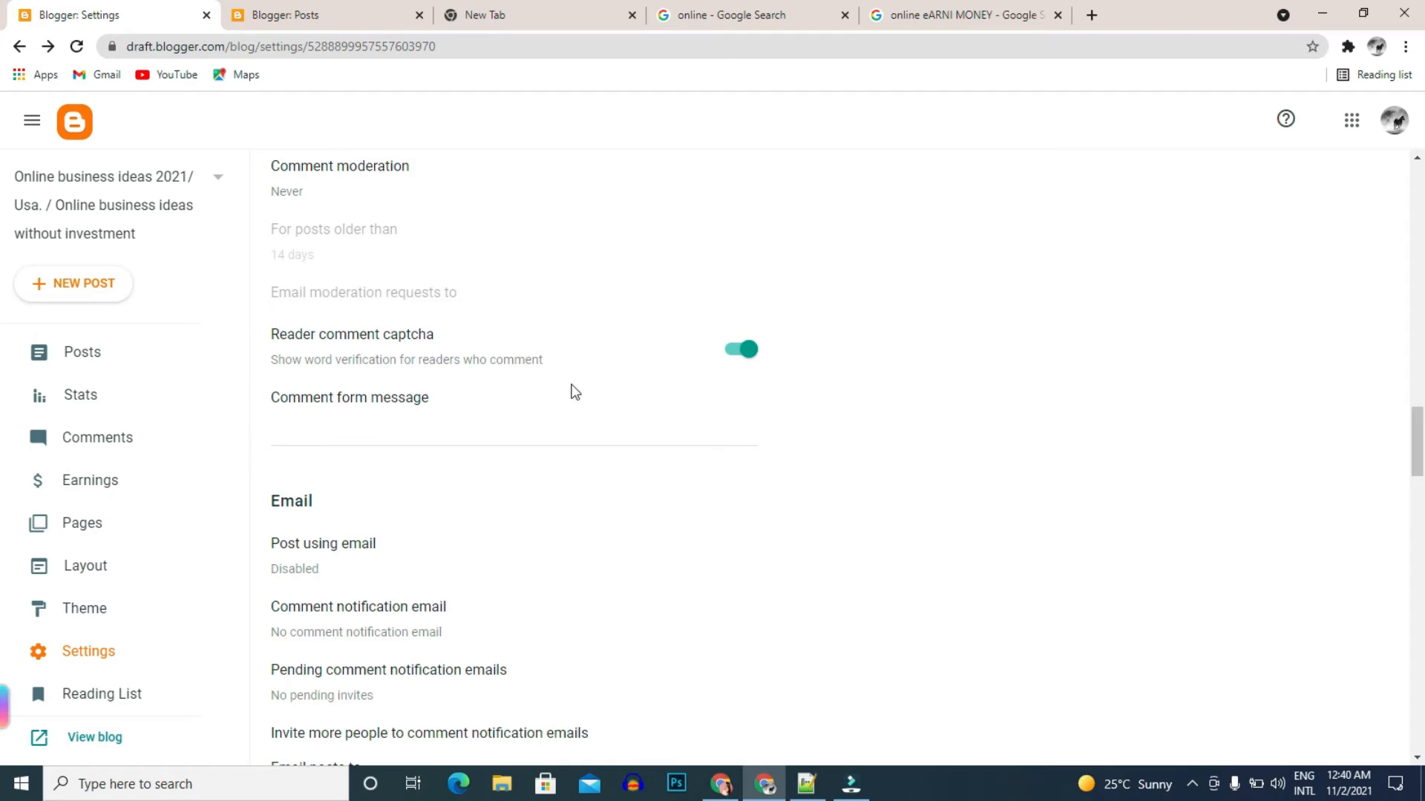
scroll(482, 414, down, 2)
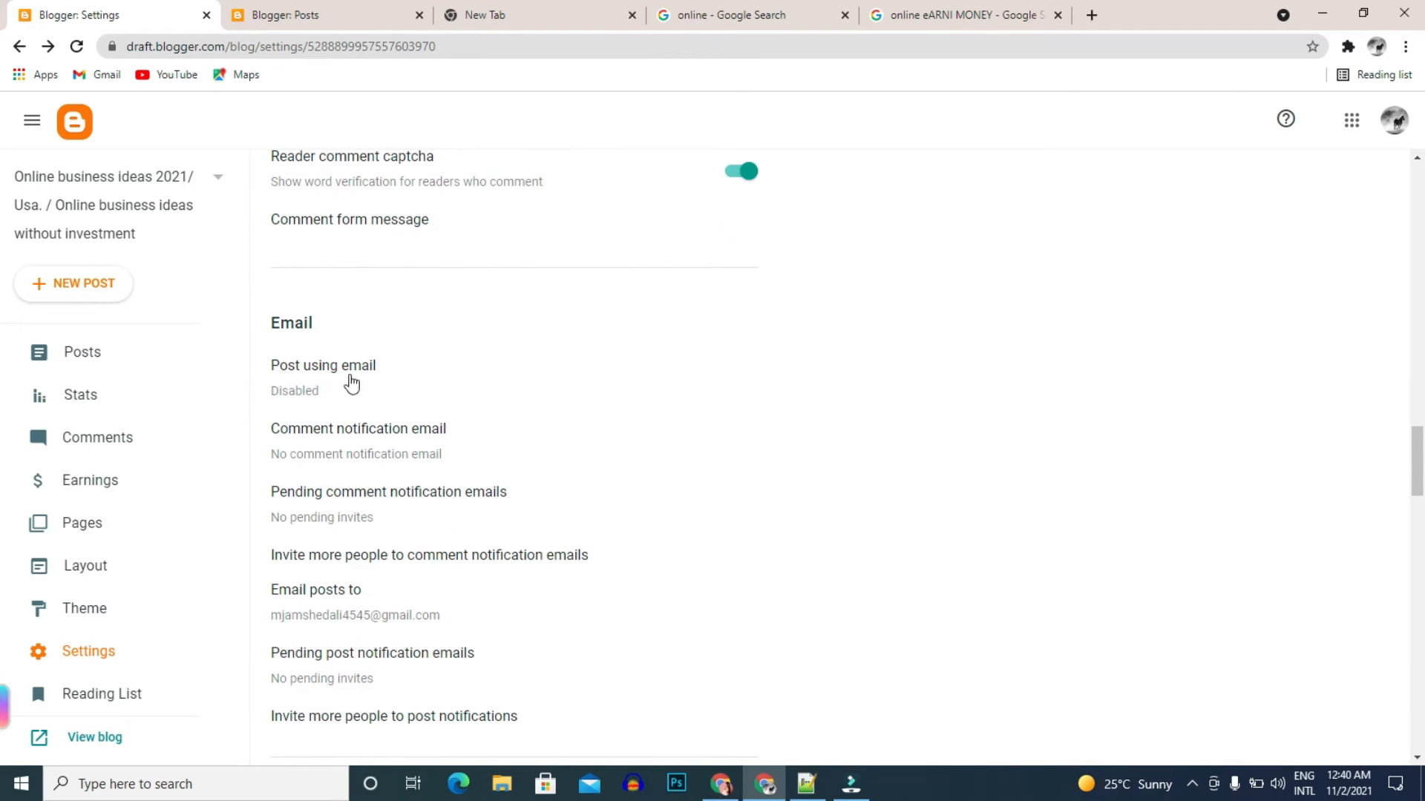
scroll(401, 455, down, 1)
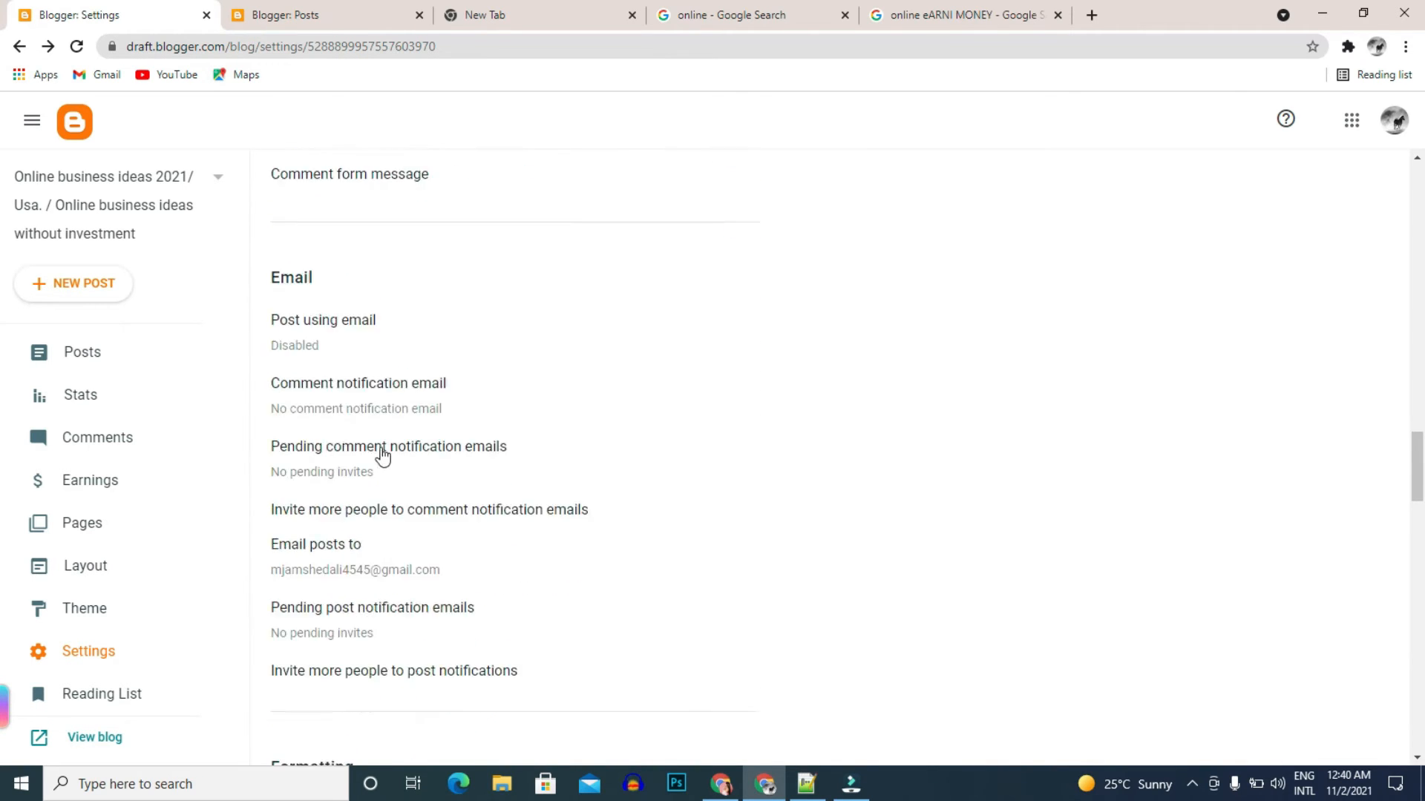
scroll(330, 353, down, 1)
scroll(347, 327, down, 2)
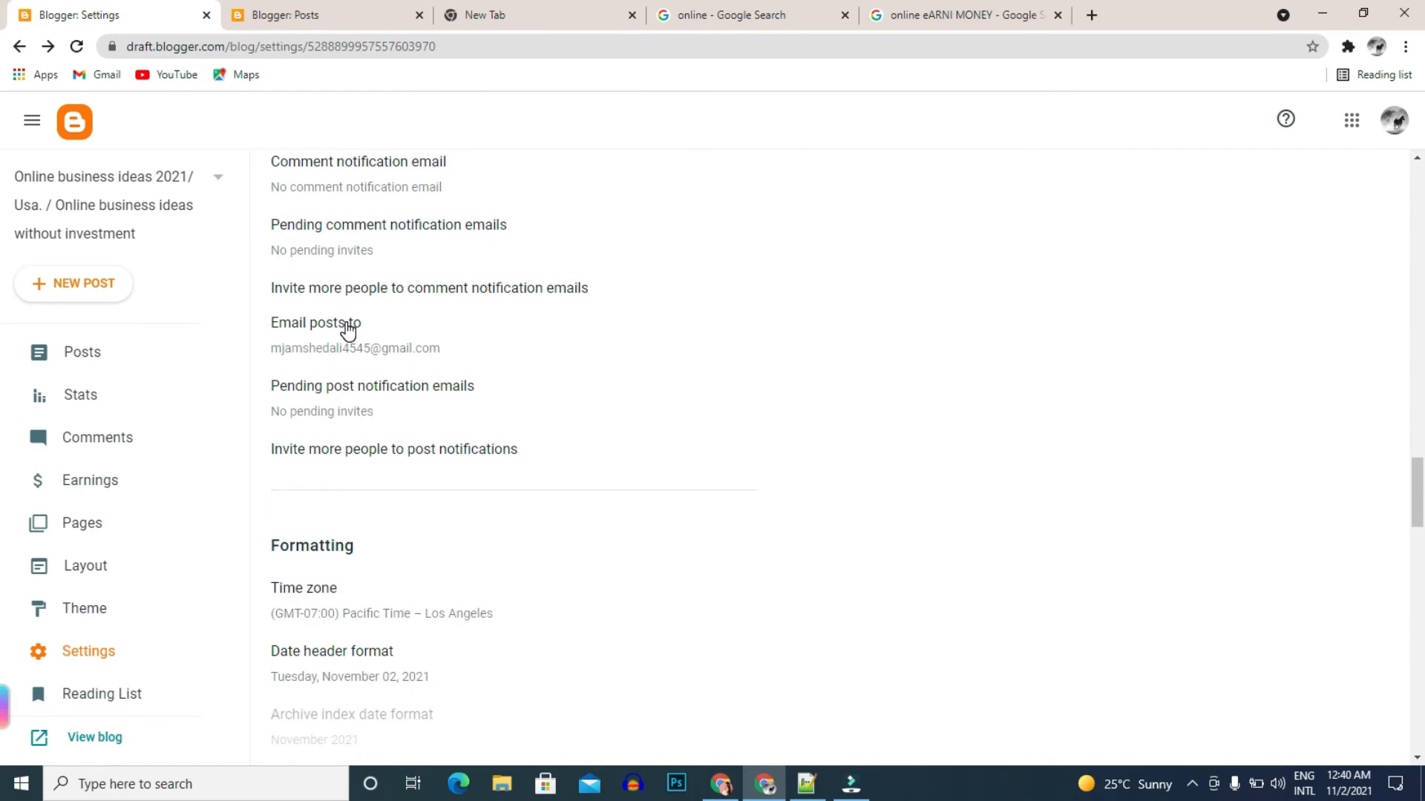
- Open the blog's time zone choices and search Google in a new tab for "TIMEZONE FOR PAKISTAN"
scroll(345, 340, down, 2)
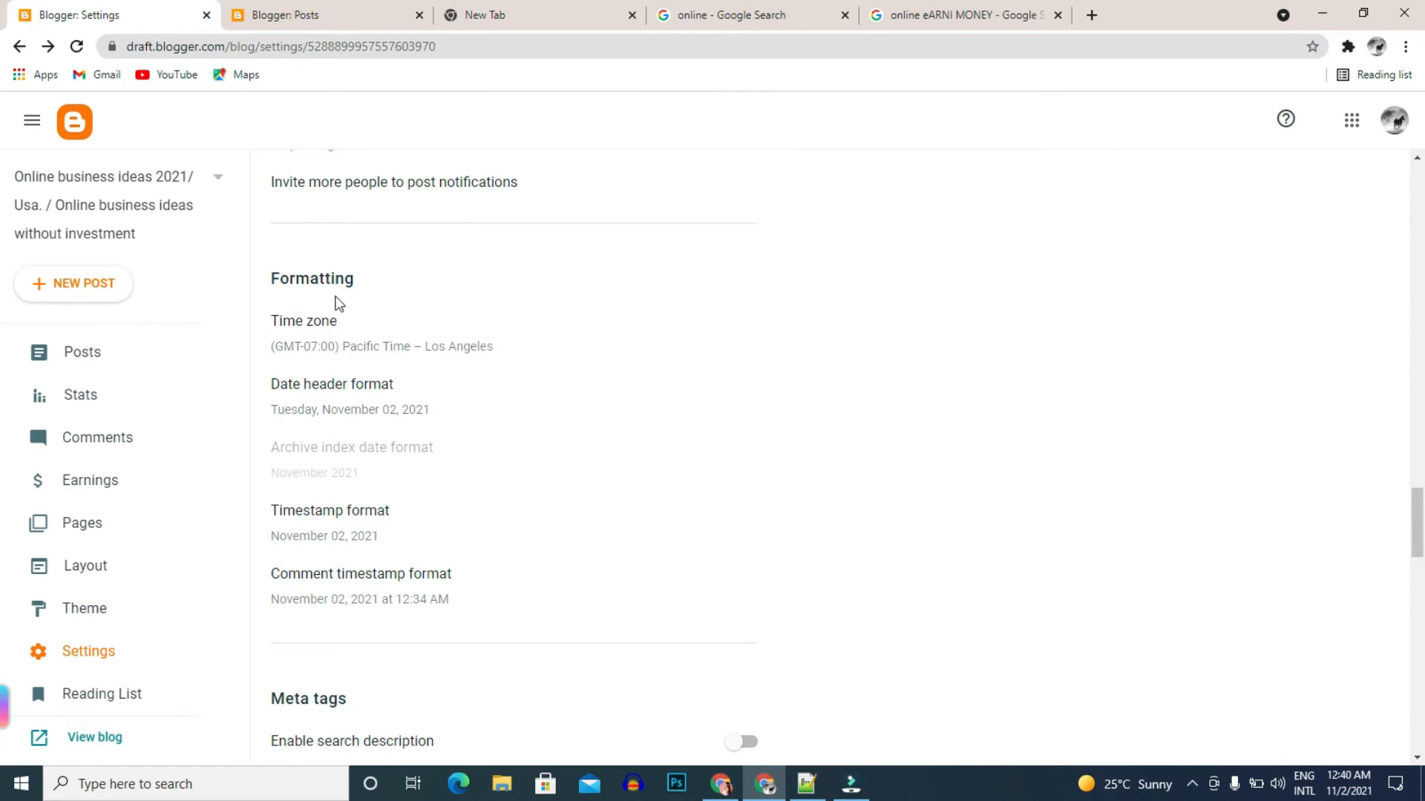
click(315, 334)
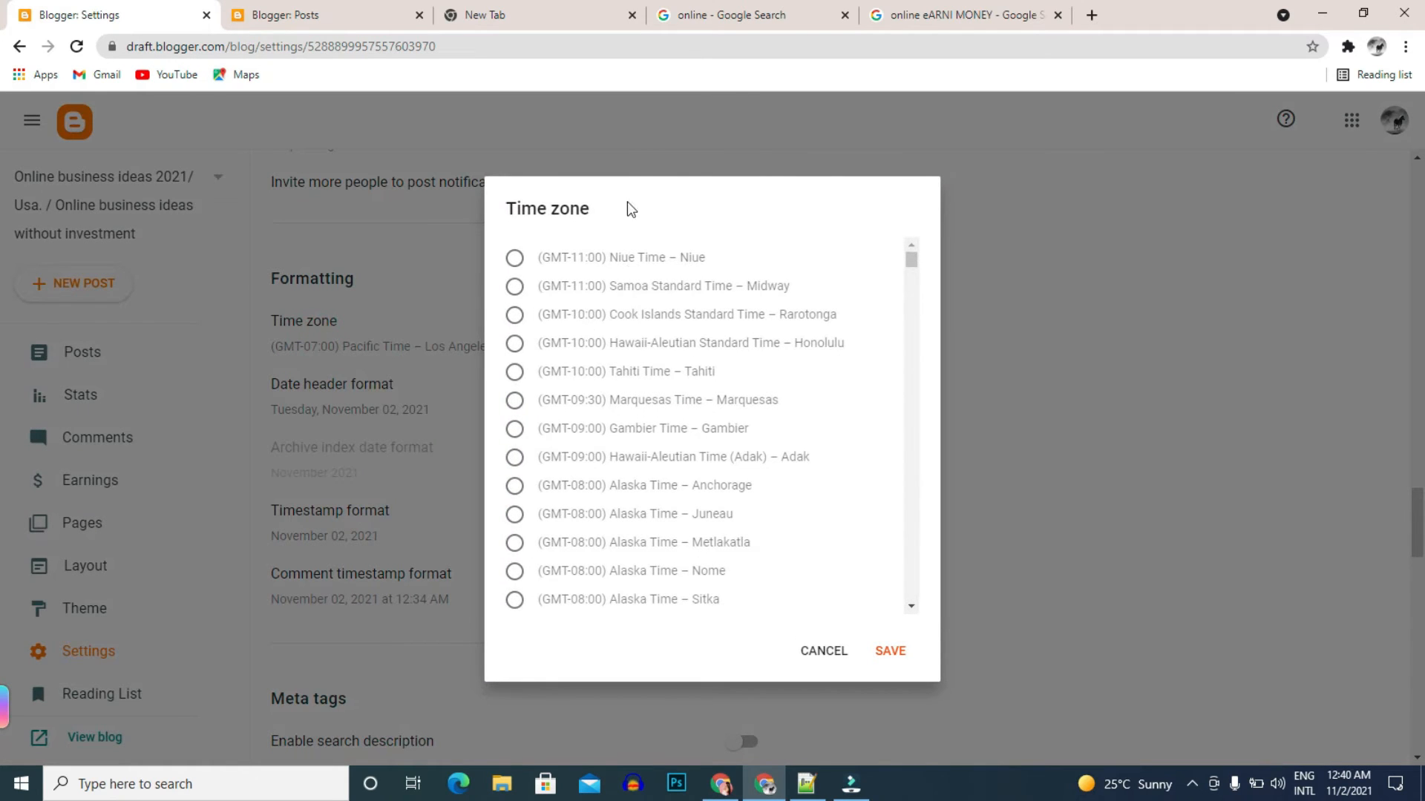
click(1091, 15)
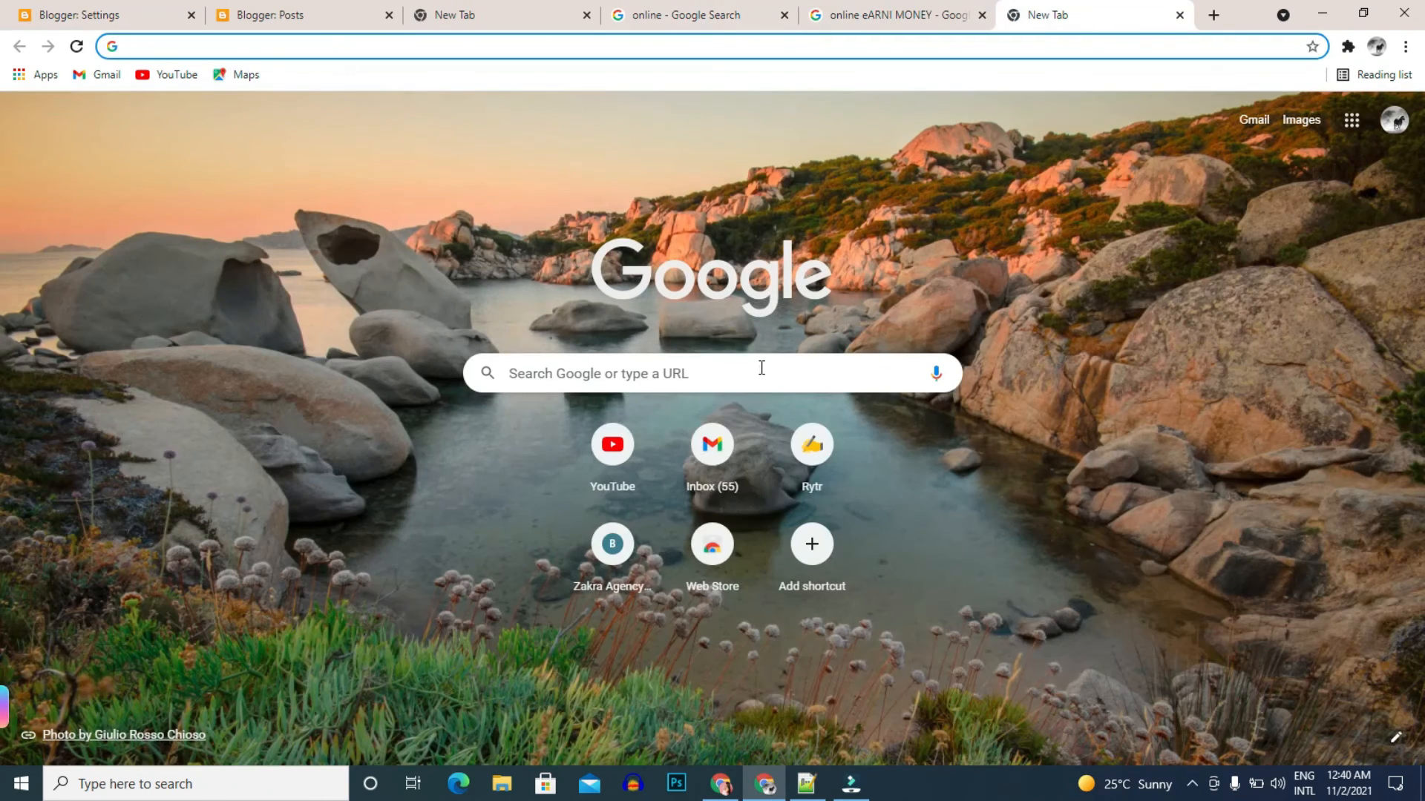
click(762, 368)
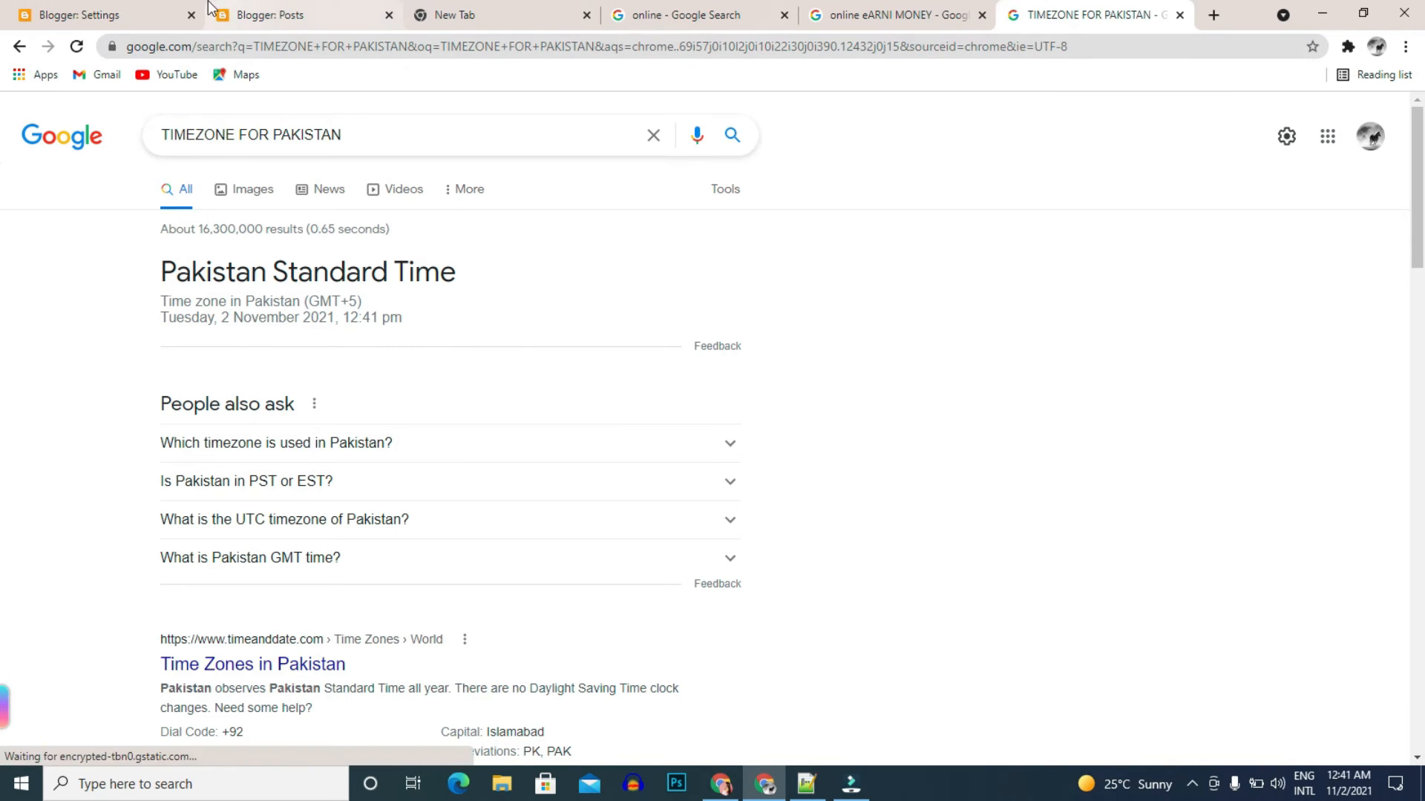
- Return to the Blogger settings, set the time zone to (GMT+05:00) Pakistan Standard Time – Karachi and save it
click(87, 16)
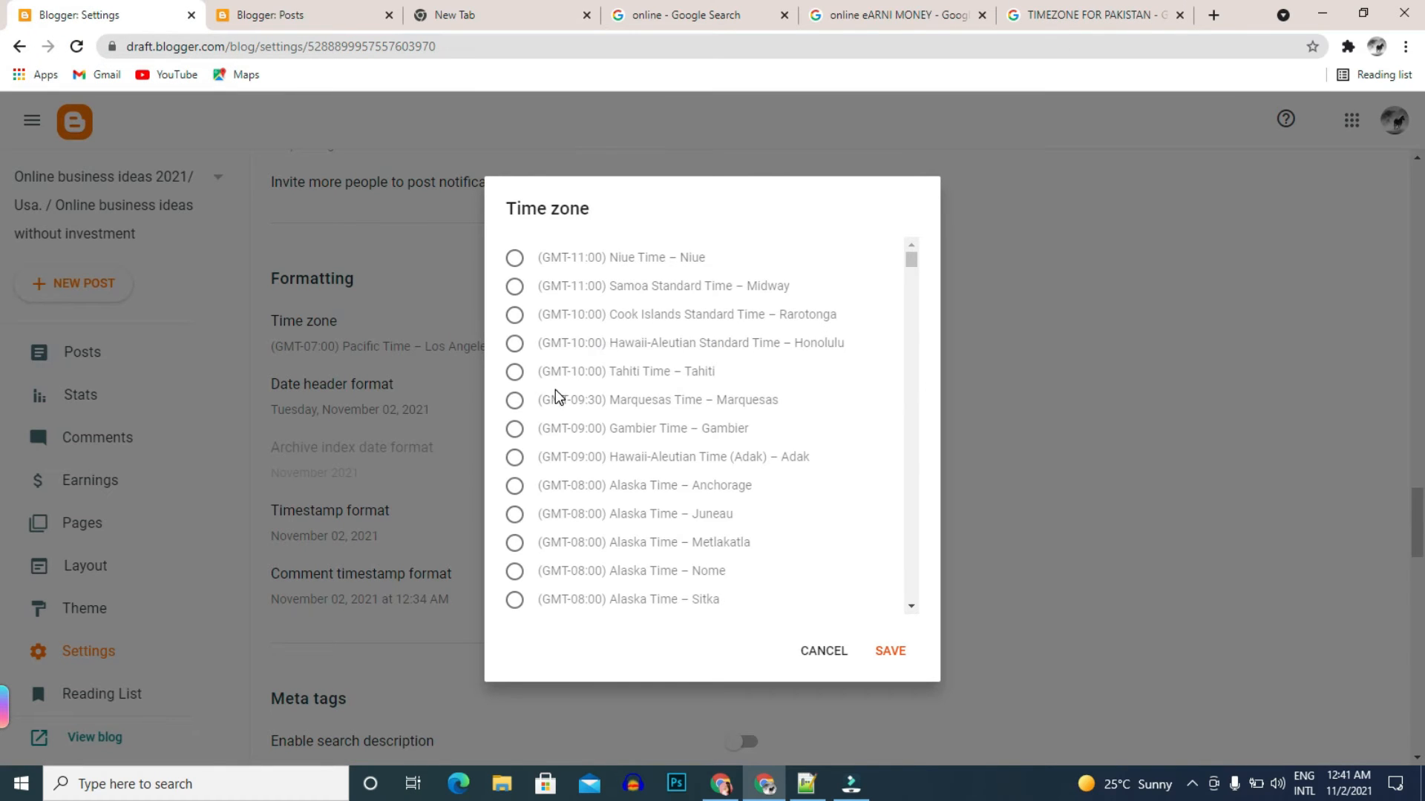
scroll(590, 343, down, 2)
scroll(591, 345, up, 2)
scroll(587, 386, down, 10)
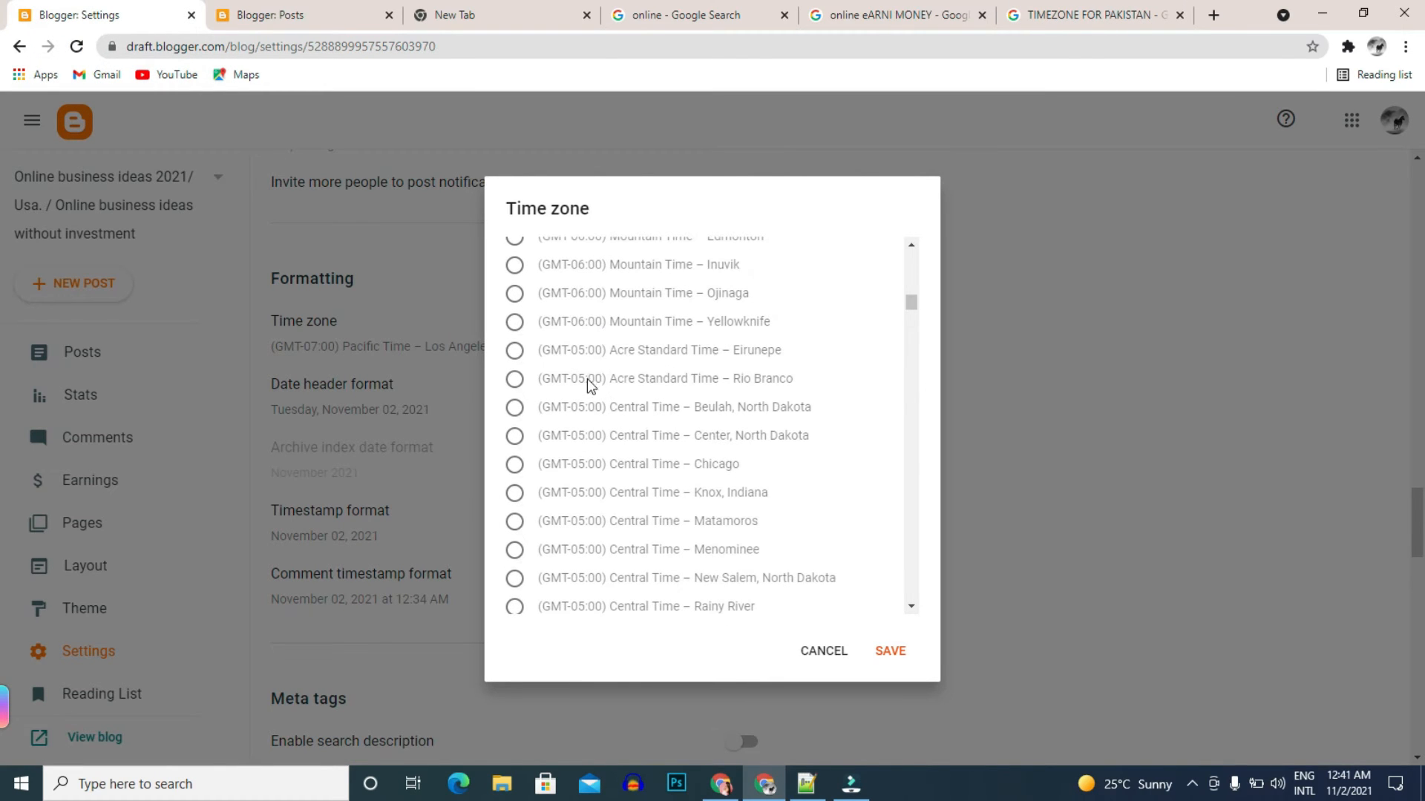
scroll(586, 378, down, 20)
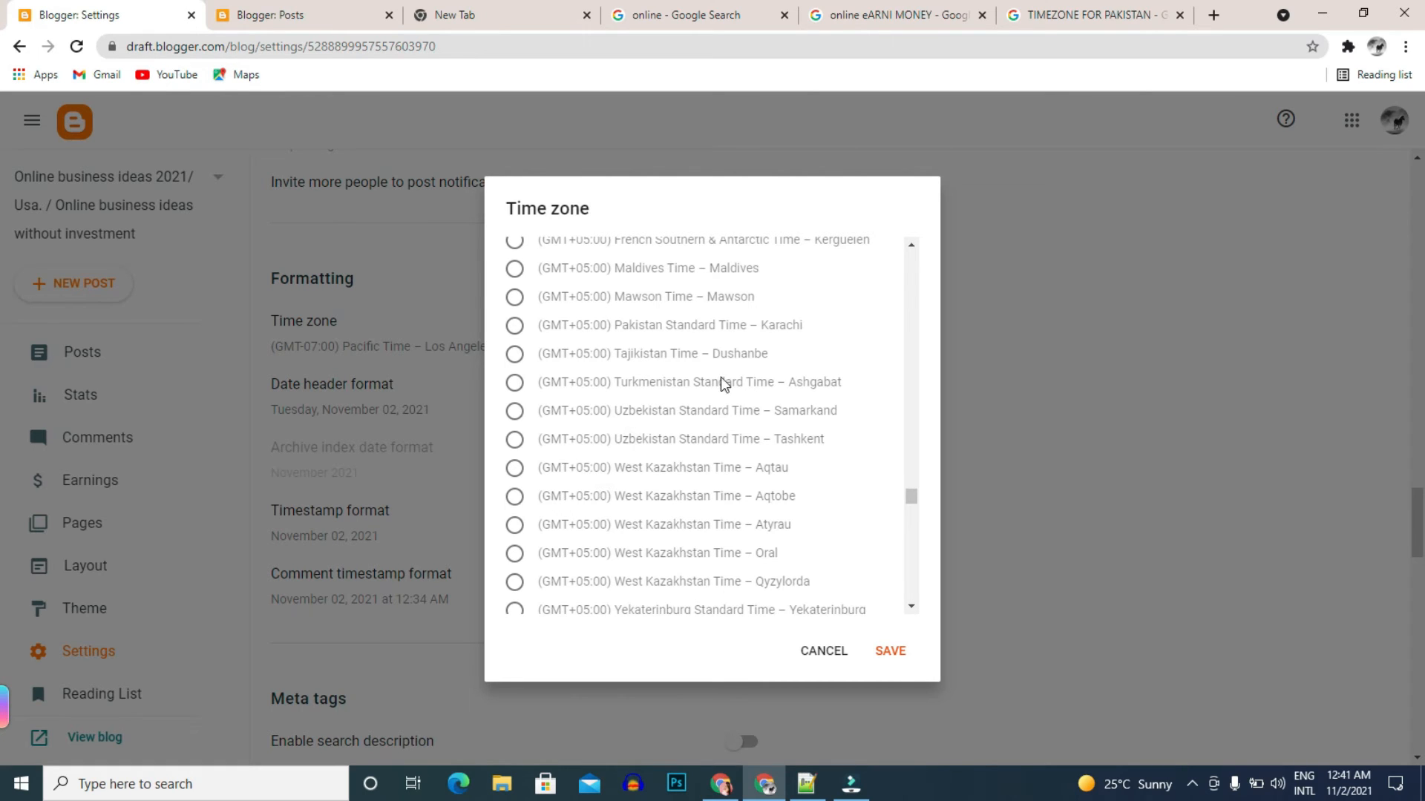
click(656, 325)
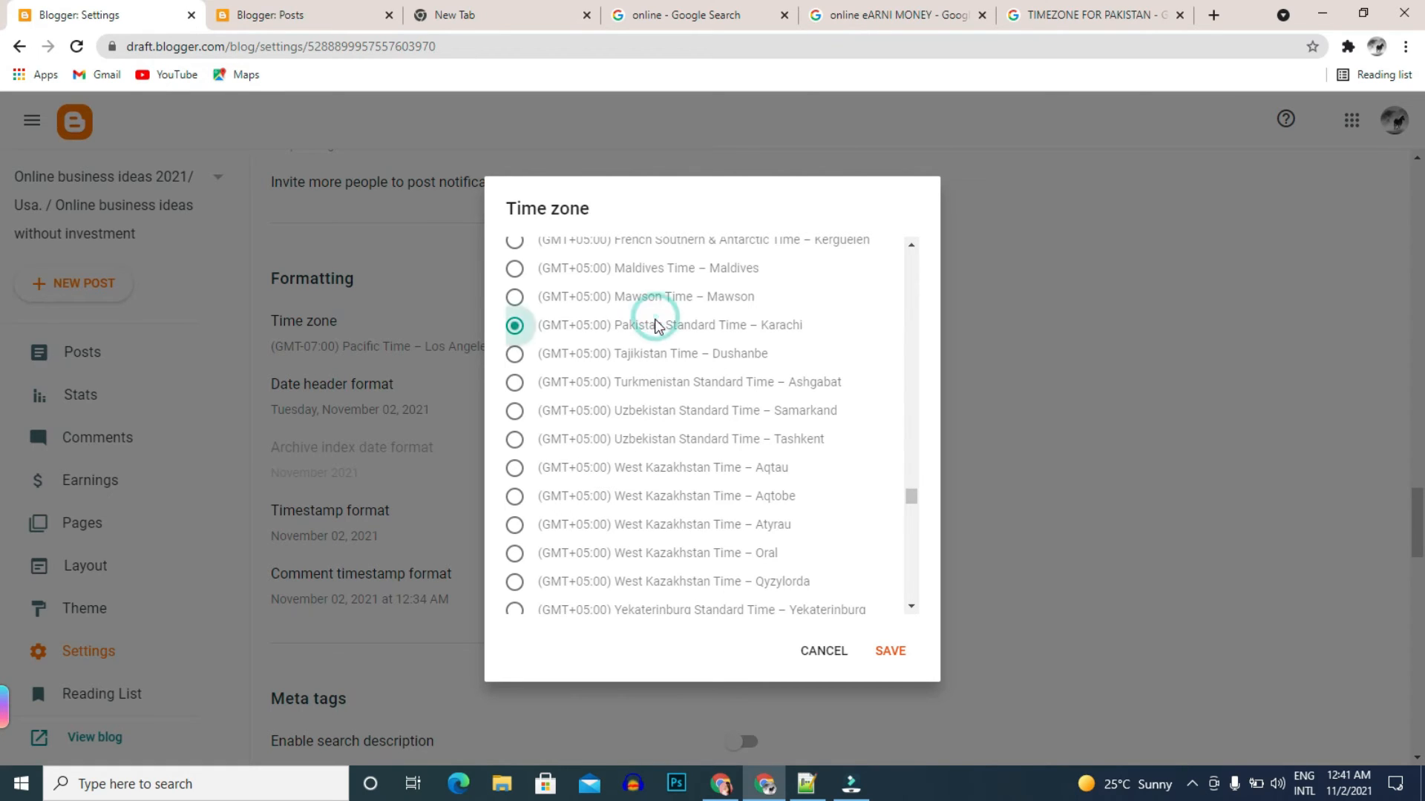
click(896, 653)
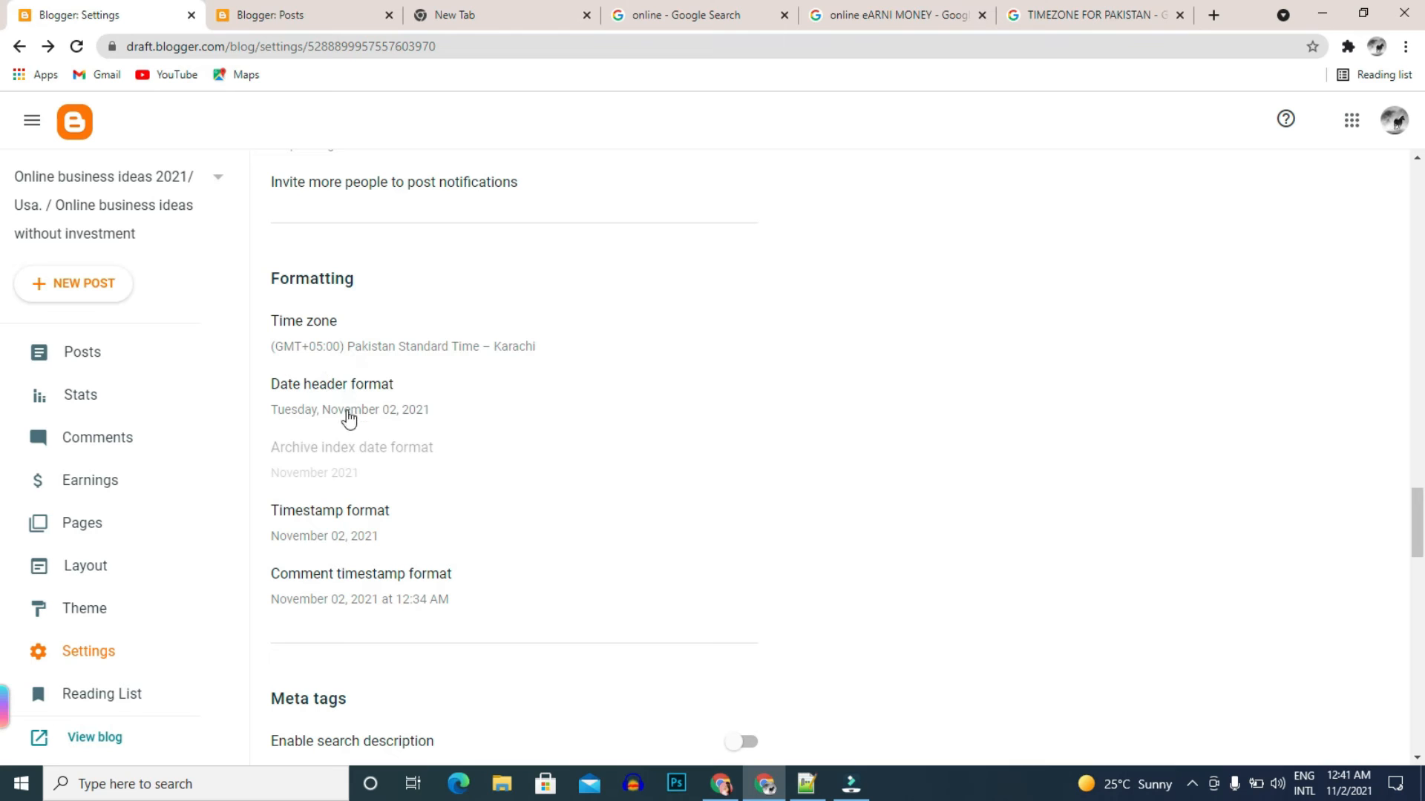
- Enable the search description under Meta tags and open the description text for editing
scroll(331, 486, down, 5)
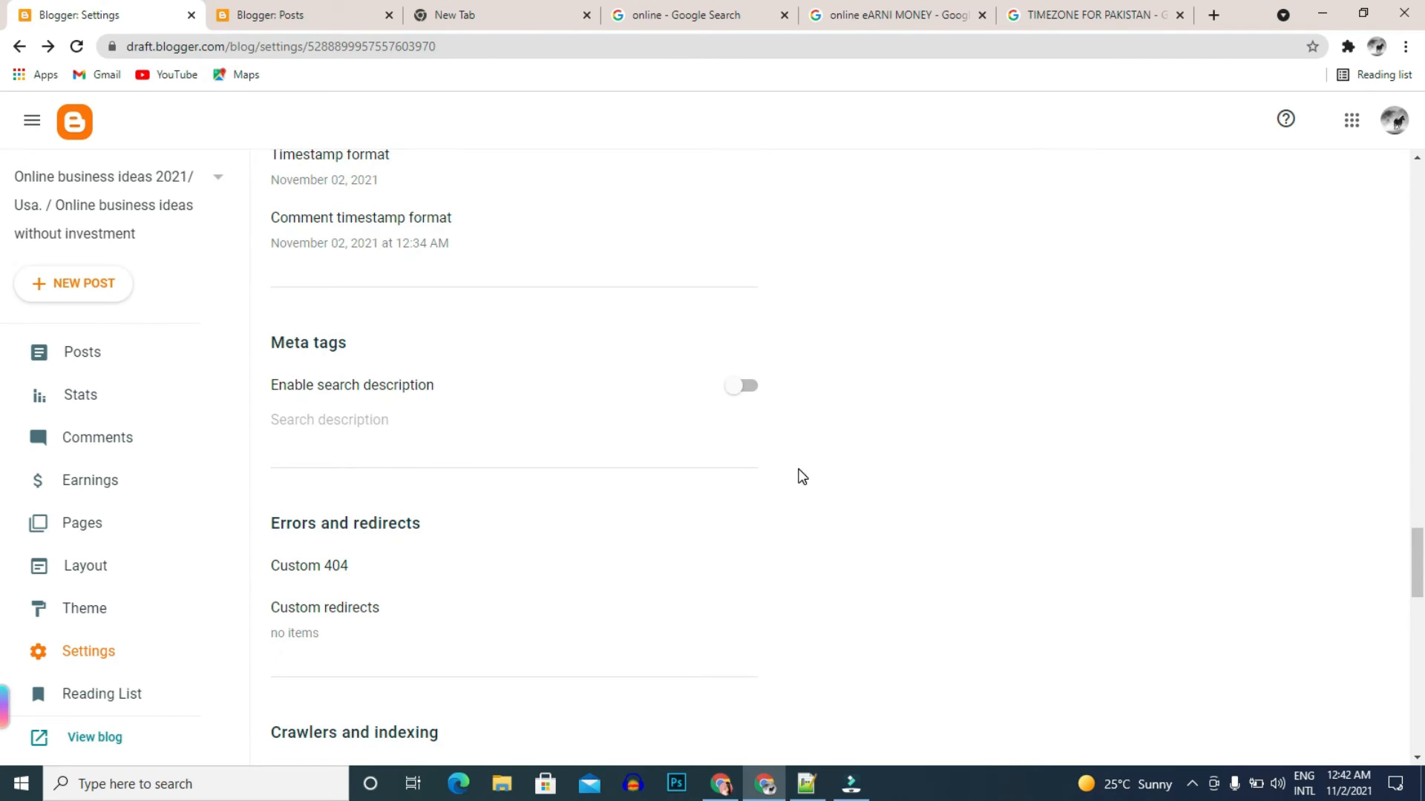
click(748, 389)
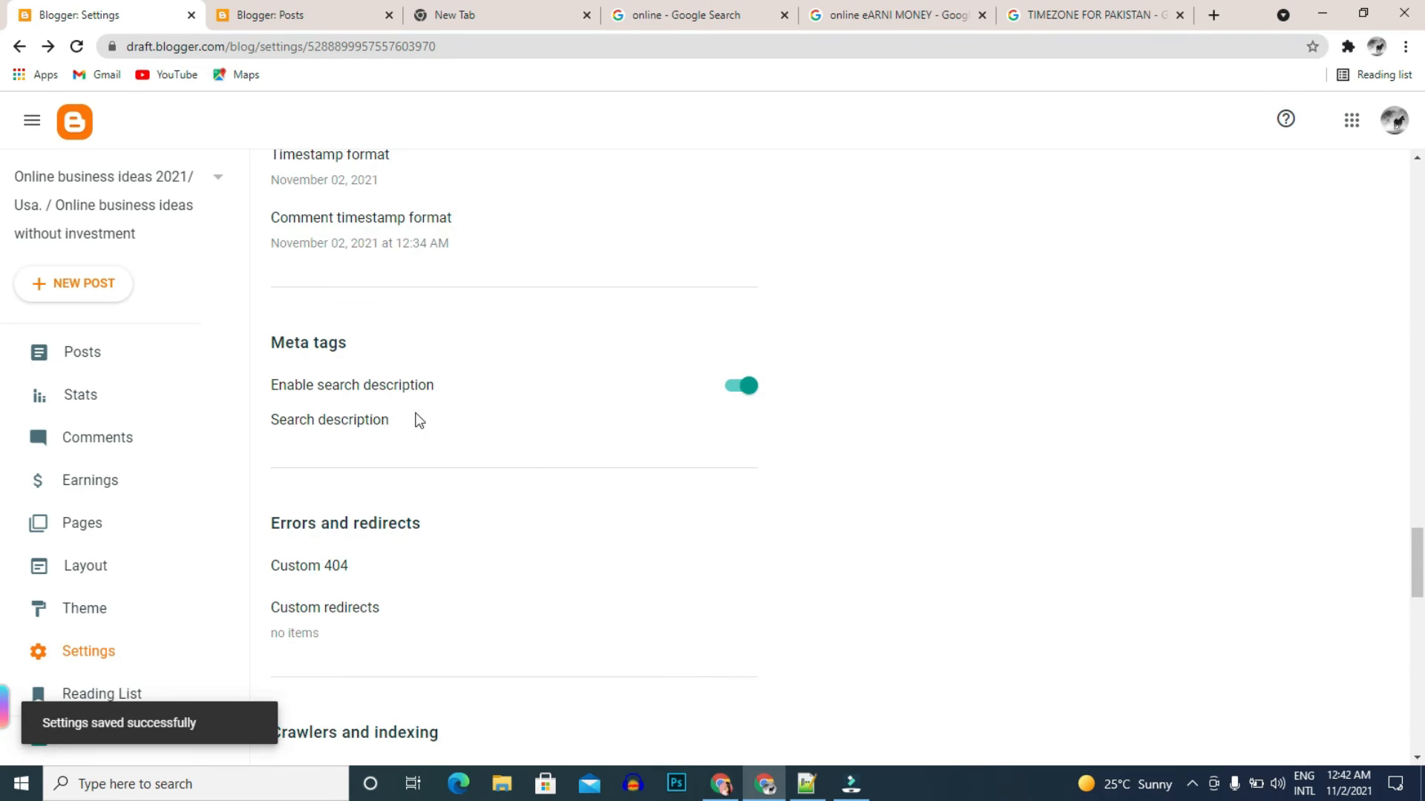
click(373, 420)
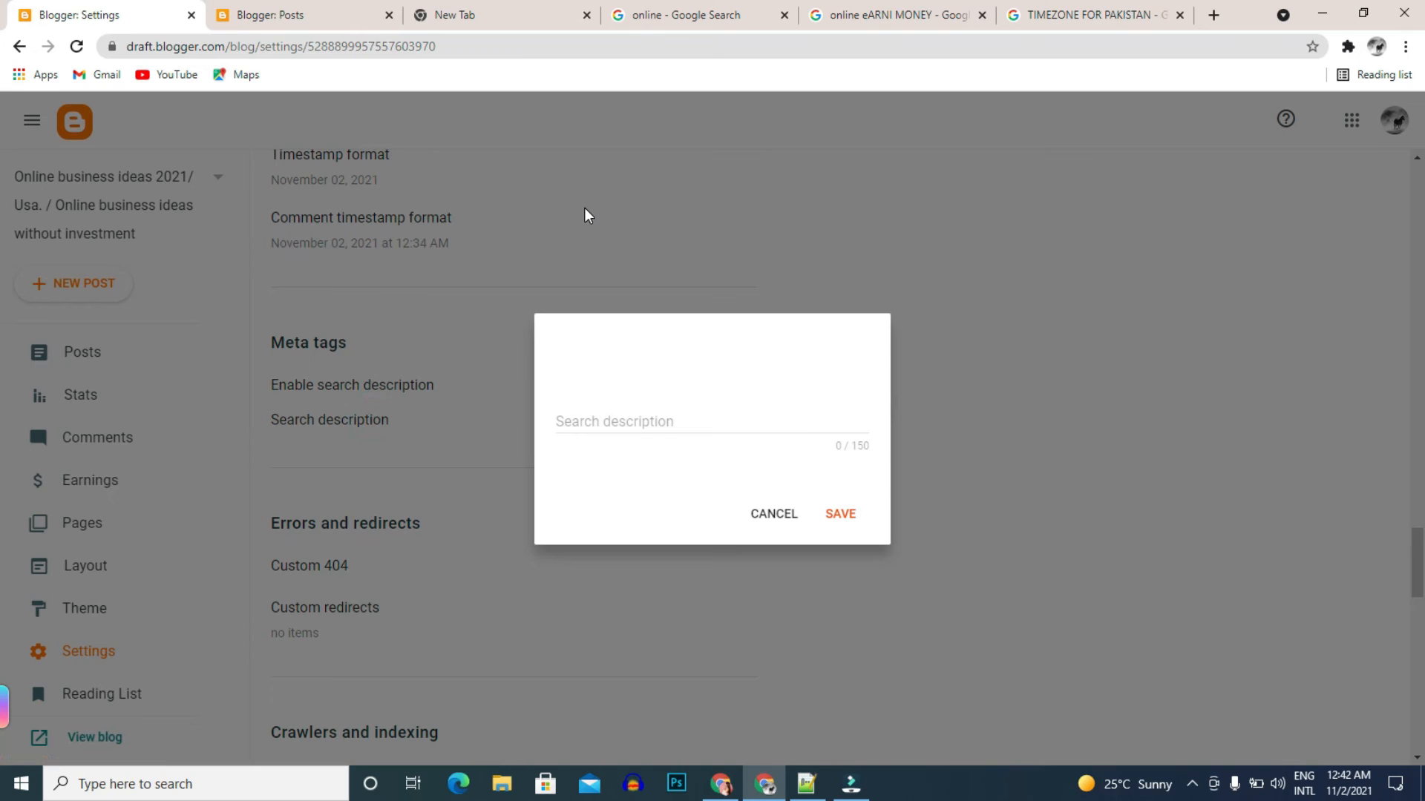
- Copy the description line from blog tag.txt in Notepad++, paste it as the search description in Blogger and save it
click(807, 784)
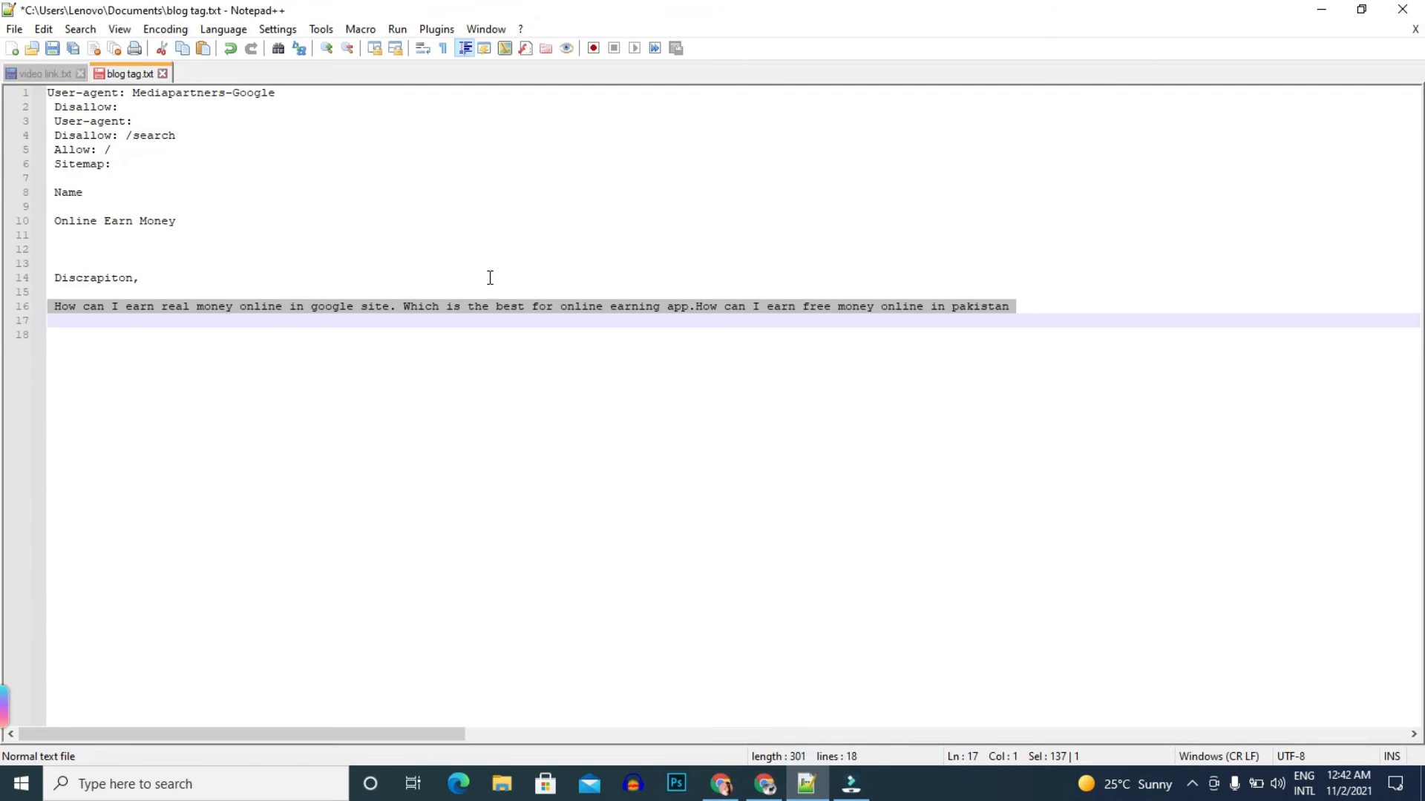
right_click(506, 305)
click(556, 337)
key(alt+Tab)
click(629, 425)
right_click(629, 425)
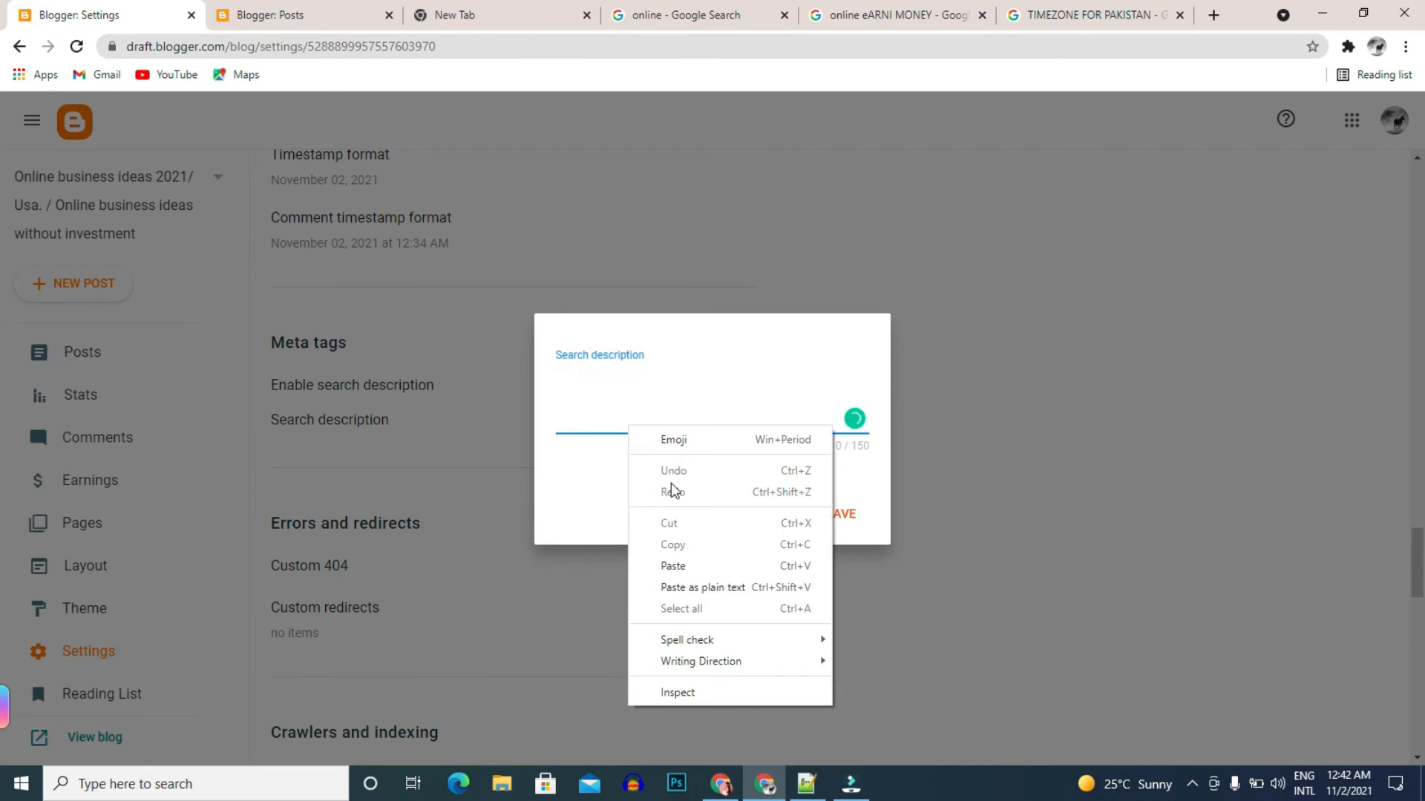
click(693, 570)
click(841, 526)
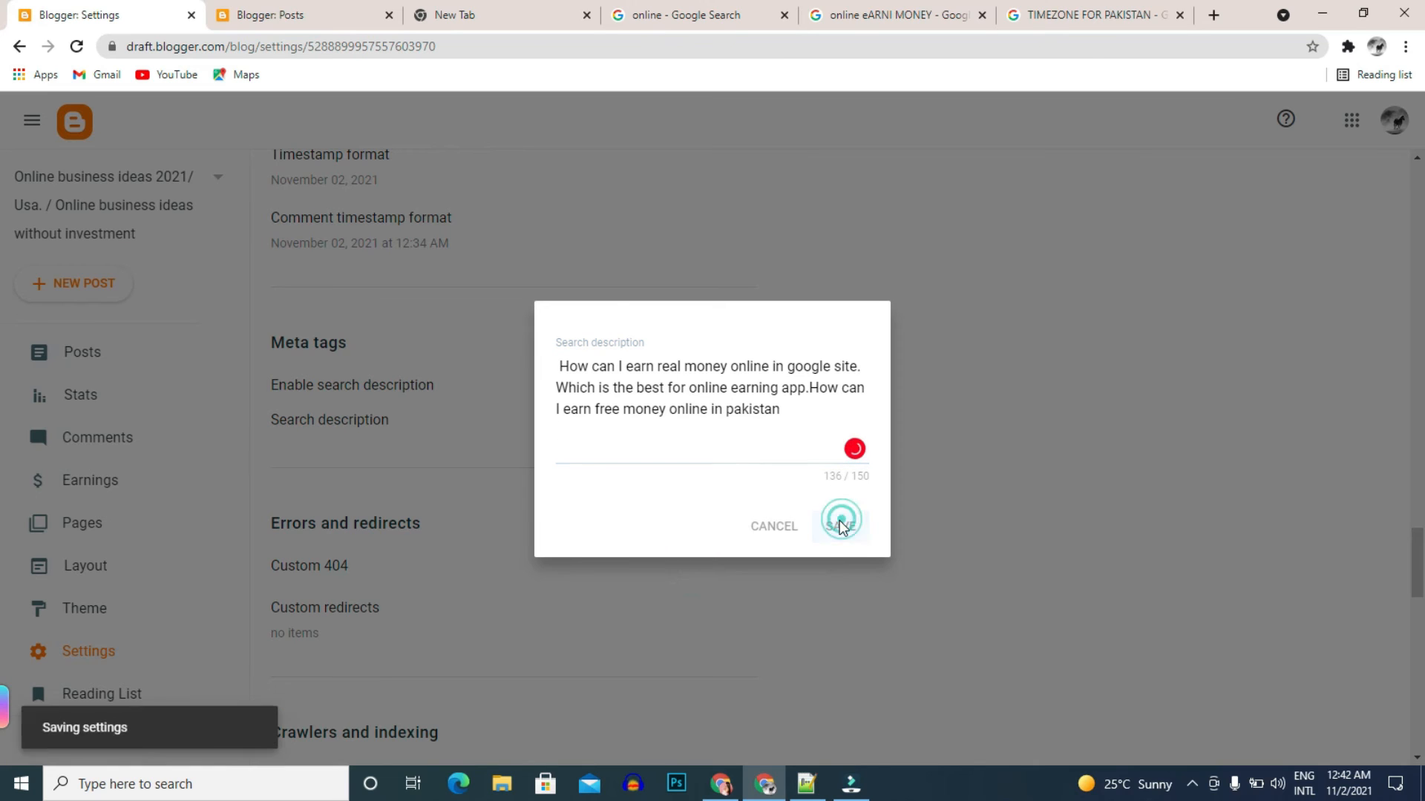
- Open the custom robots.txt entry and copy the lines from "User-agent: Mediapartners-Google" through "Sitemap:" in Notepad++
scroll(376, 550, down, 3)
scroll(377, 470, down, 3)
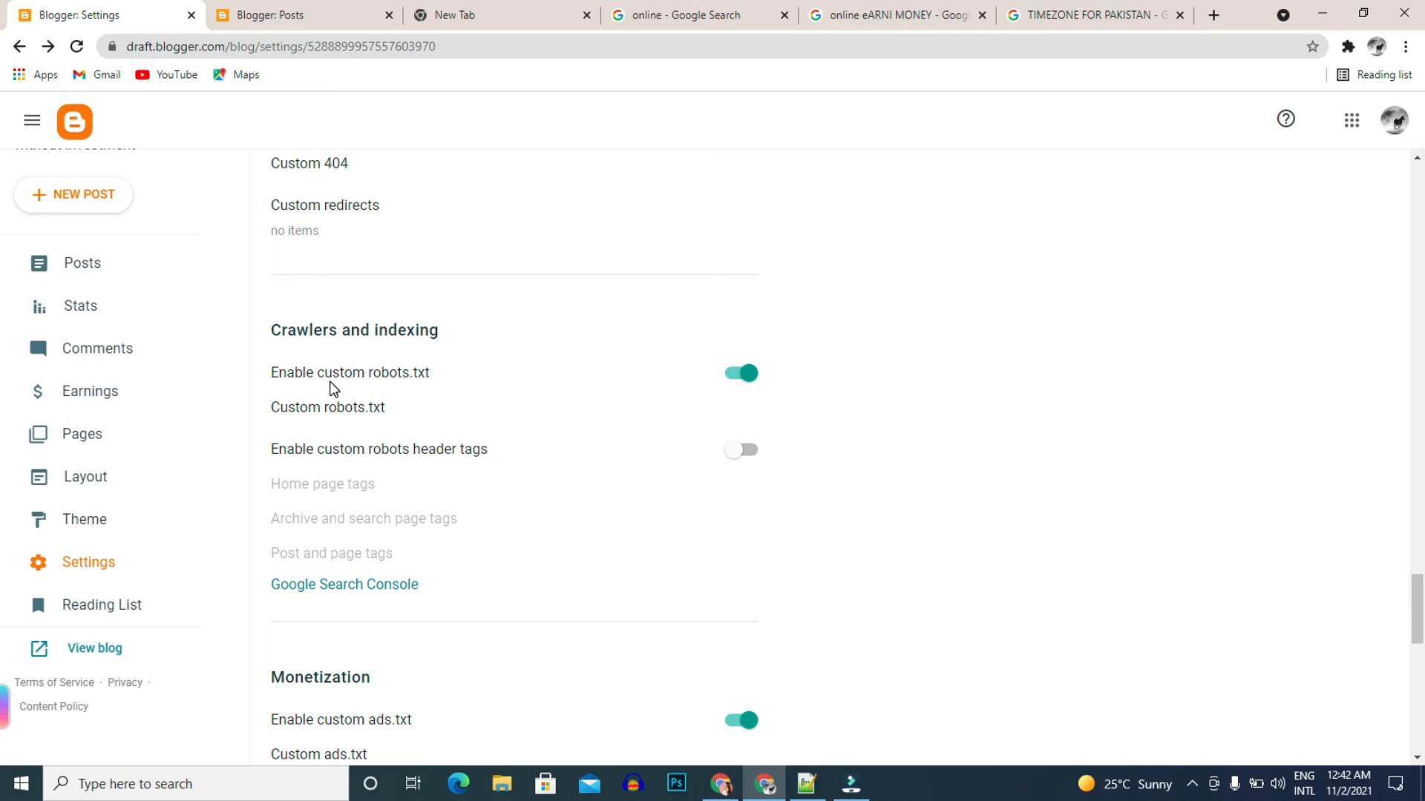
click(407, 386)
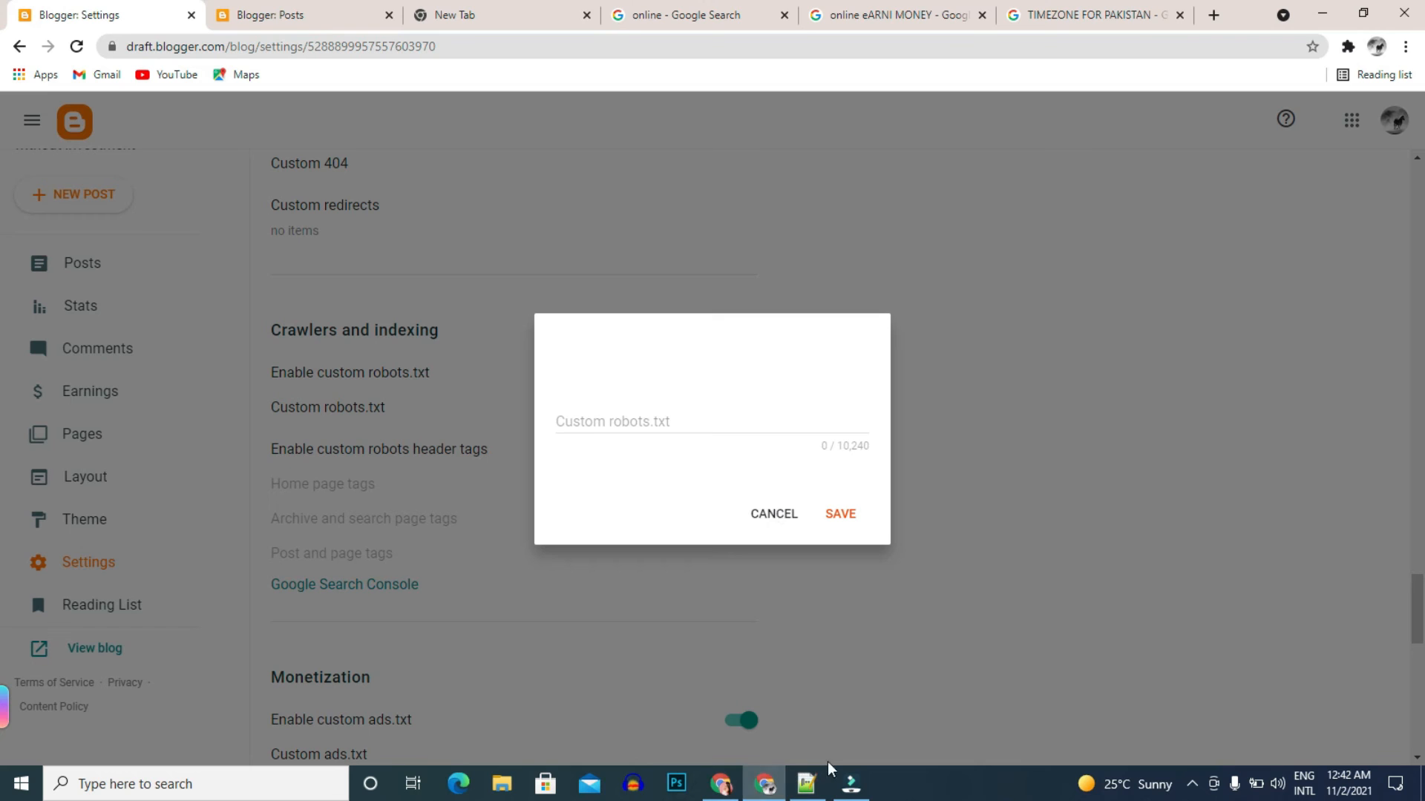
click(806, 784)
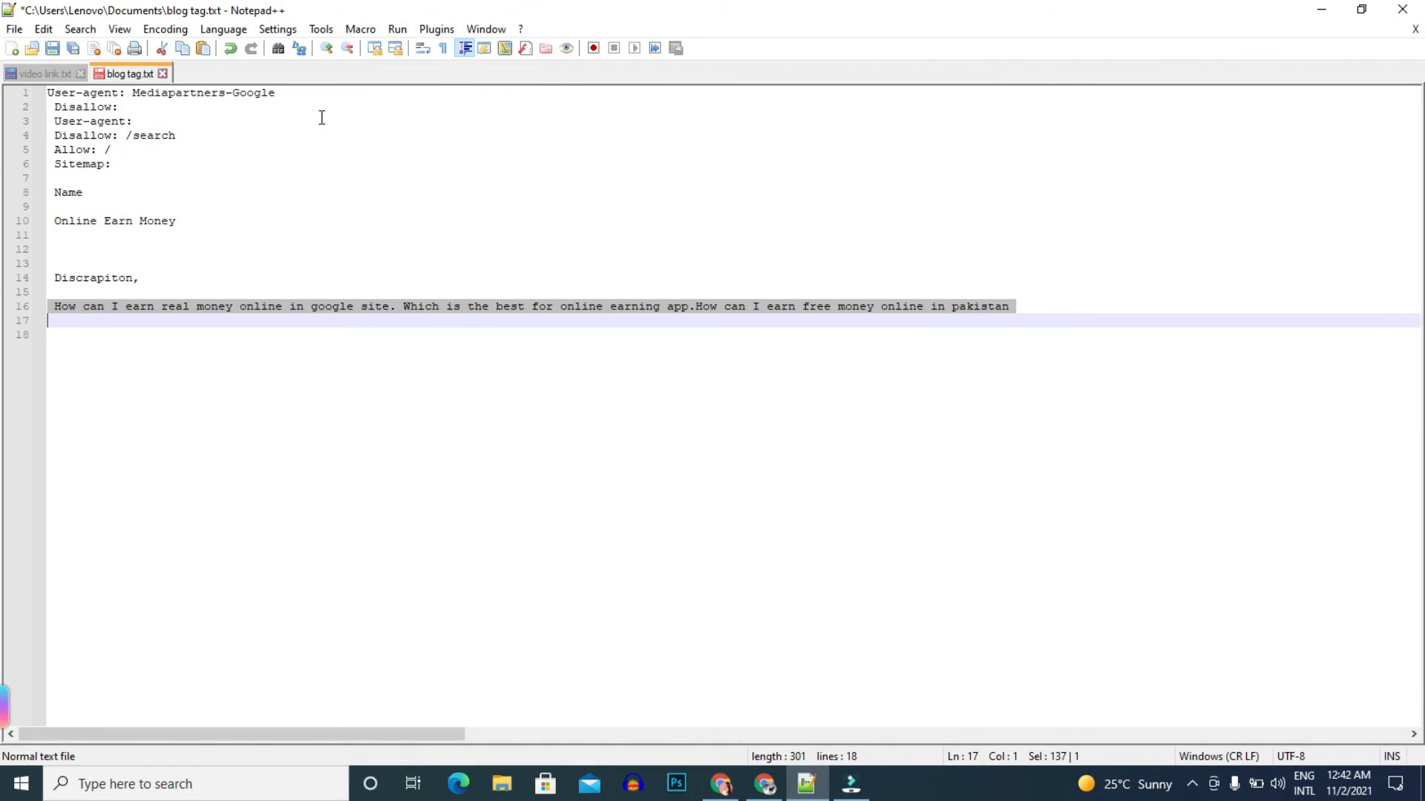
drag(112, 167, 48, 77)
right_click(87, 109)
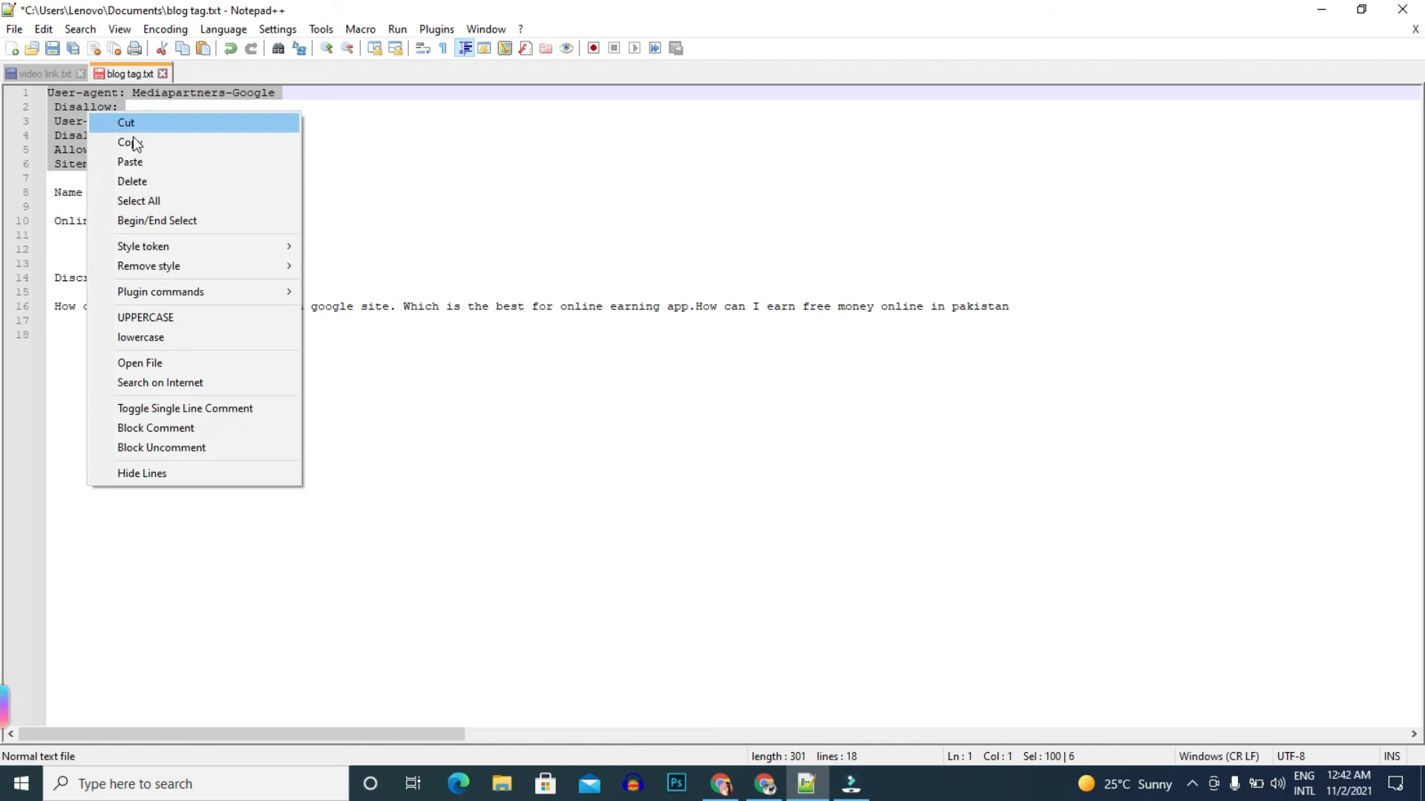
click(153, 138)
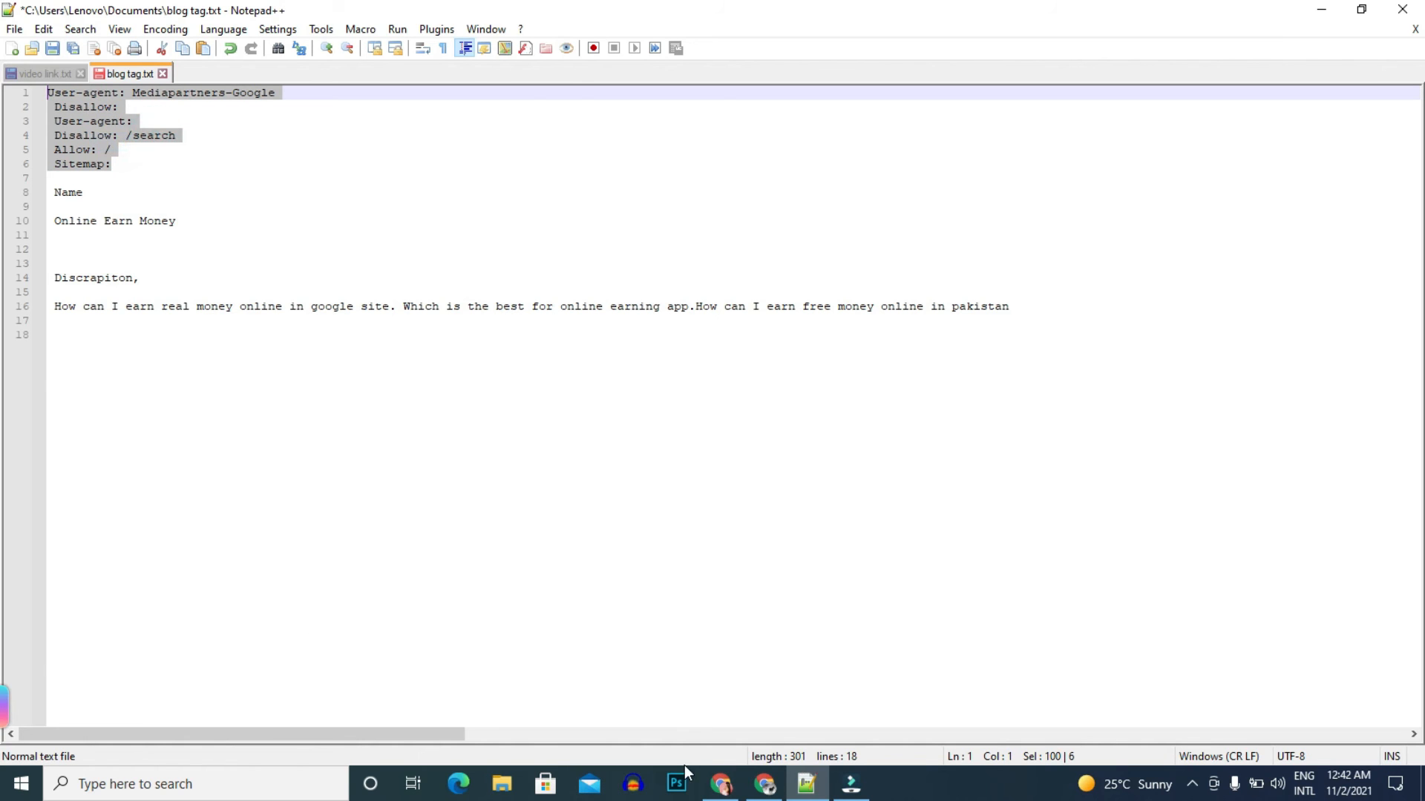
- Switch back to Chrome and paste the copied rules into the blog's custom robots.txt
click(771, 792)
click(602, 423)
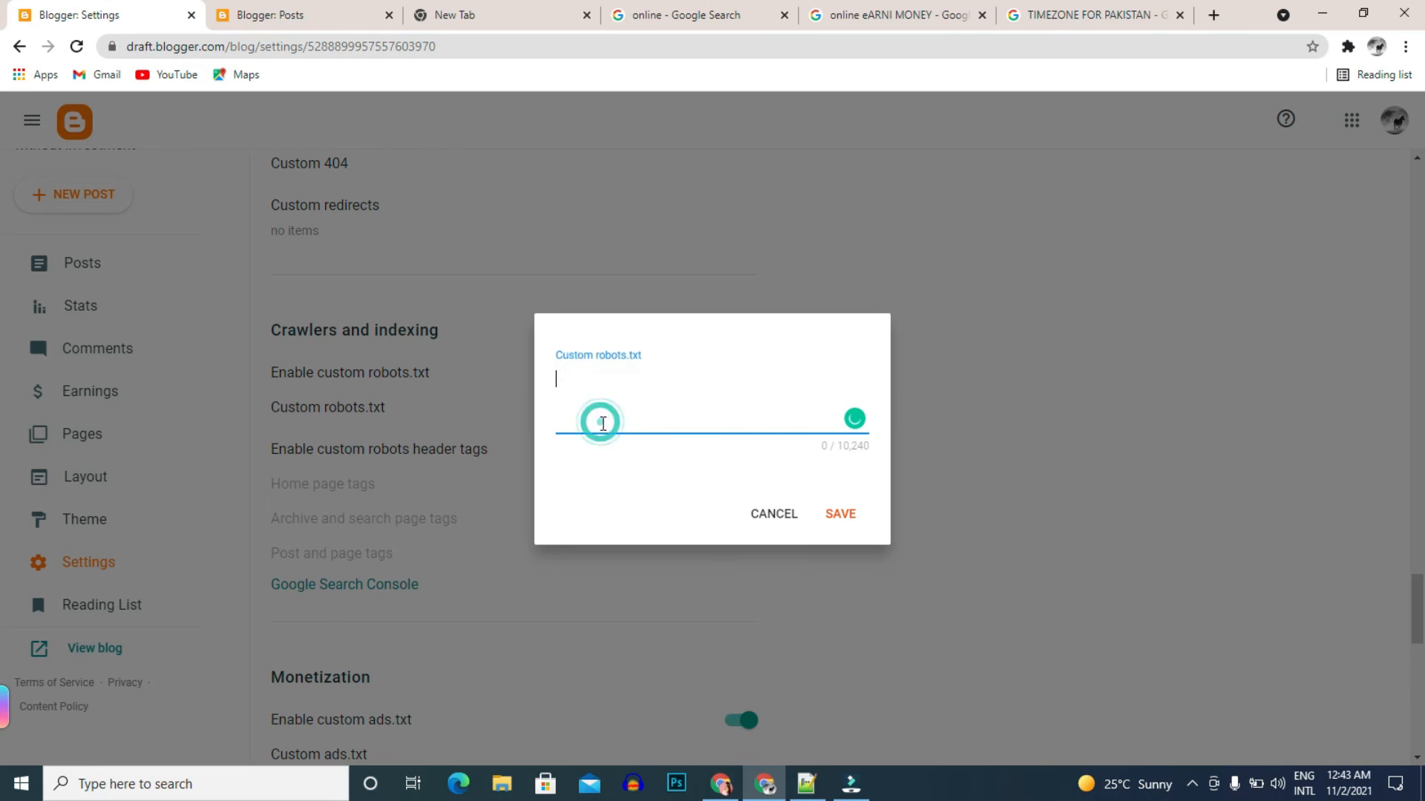
right_click(627, 430)
click(651, 569)
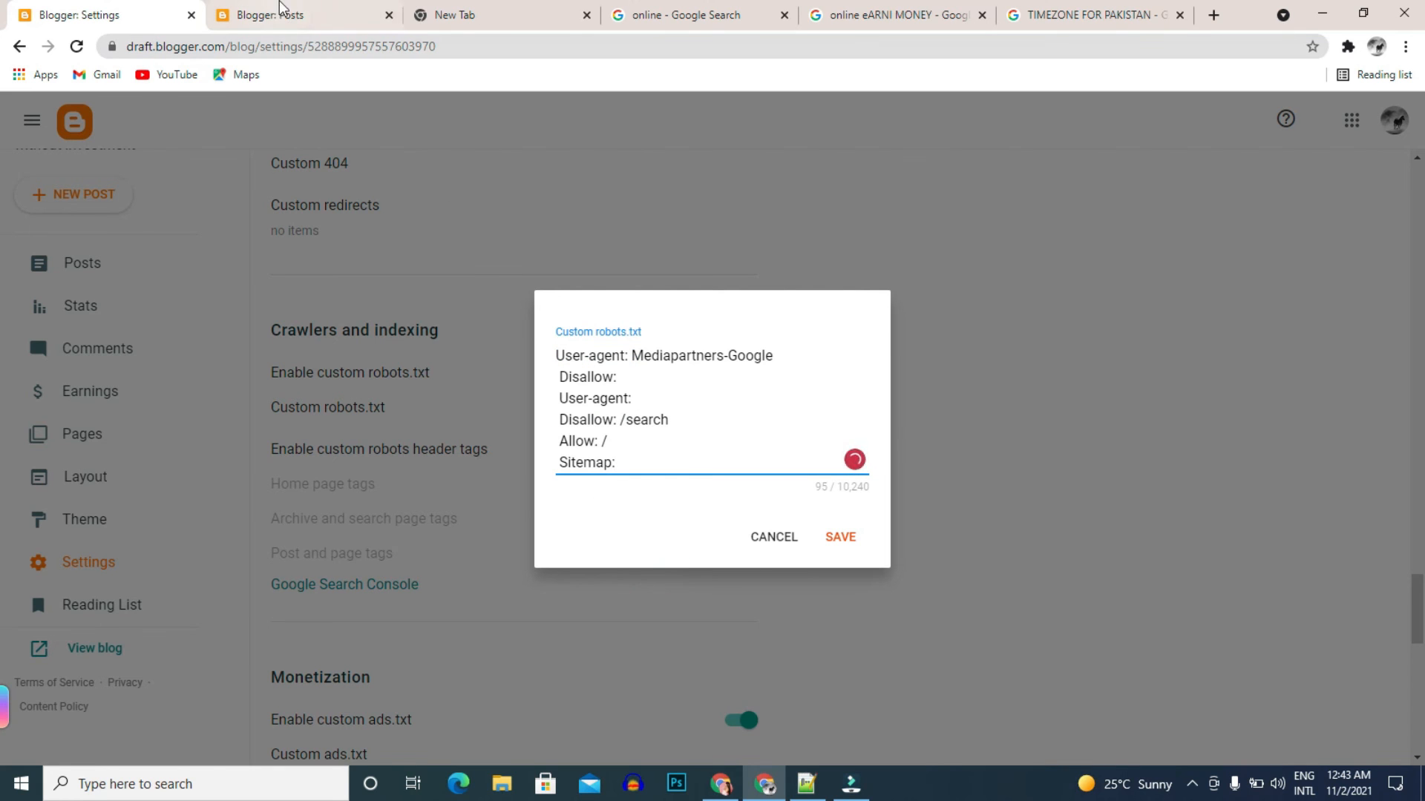
- Switch to the Blogger posts page and open the live blog in a new tab
click(292, 15)
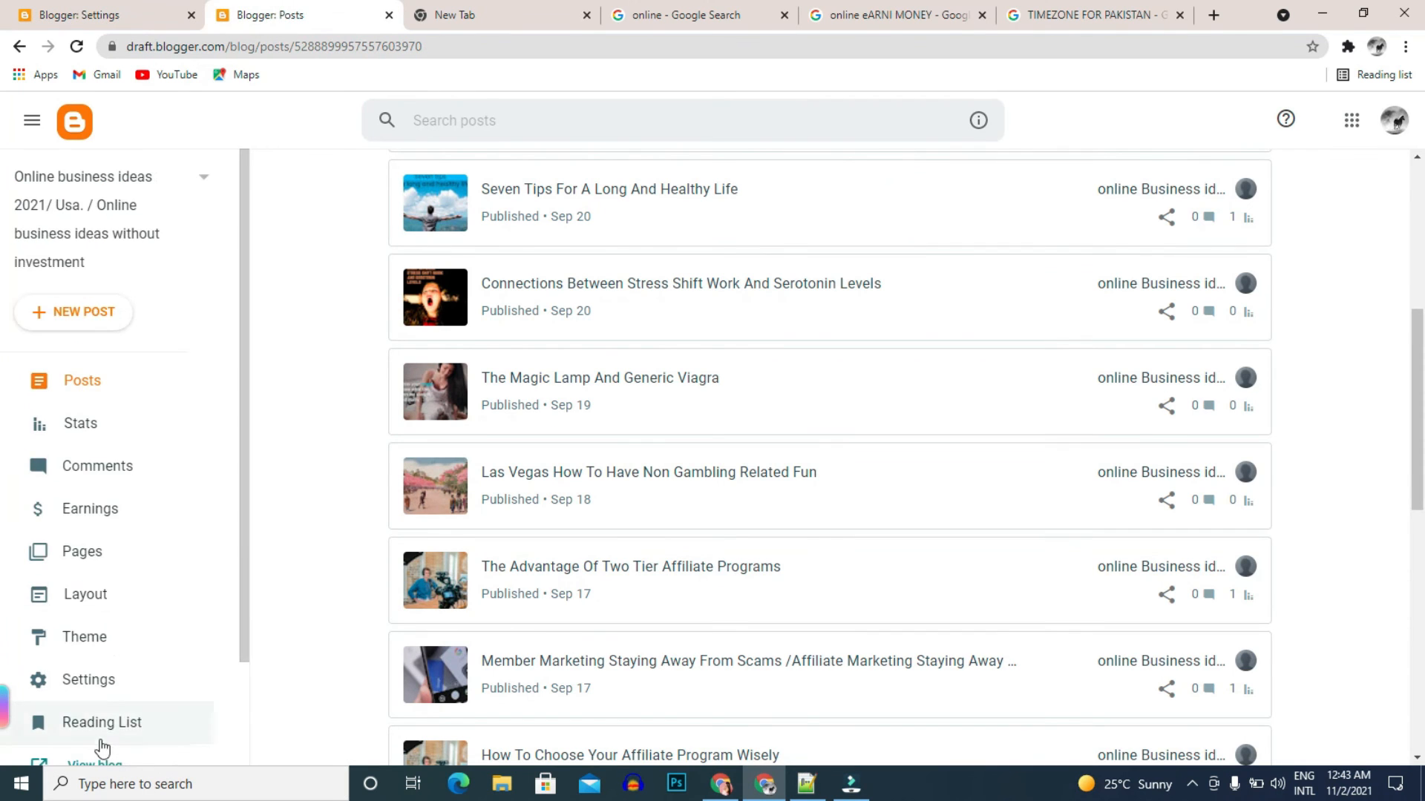
scroll(111, 724, down, 2)
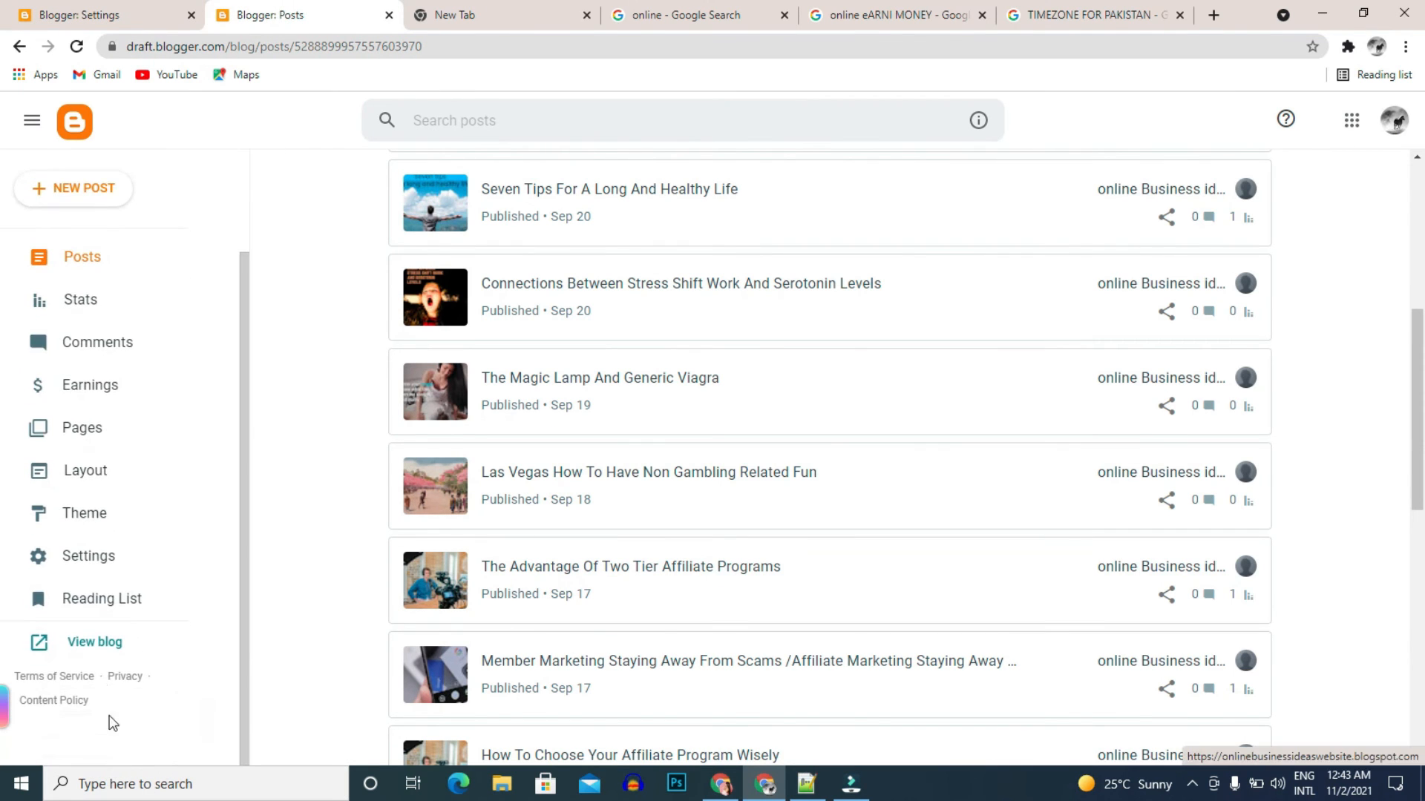
click(91, 643)
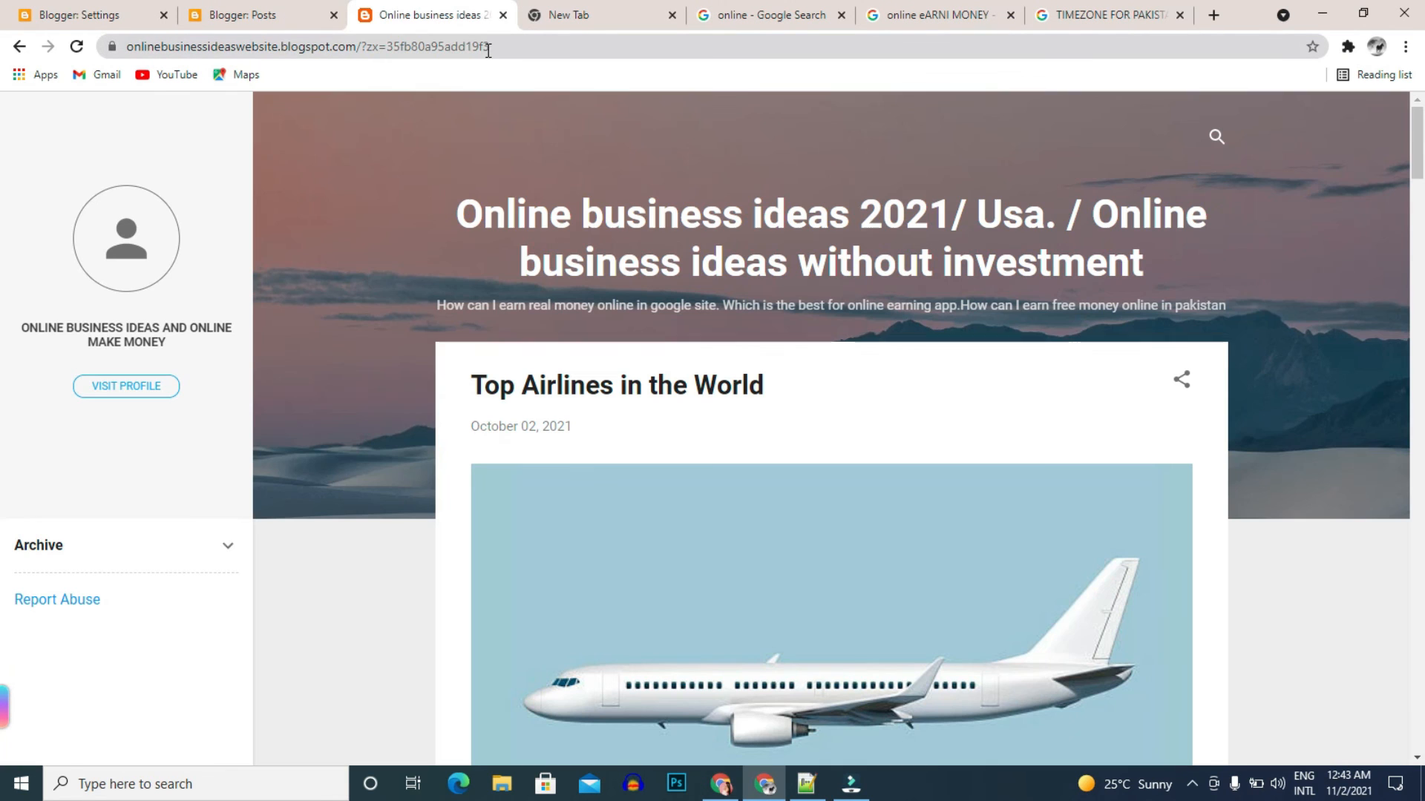
- Copy the live blog's full URL, paste it after "Sitemap:" in the blog's custom robots.txt and save it
drag(492, 46, 122, 14)
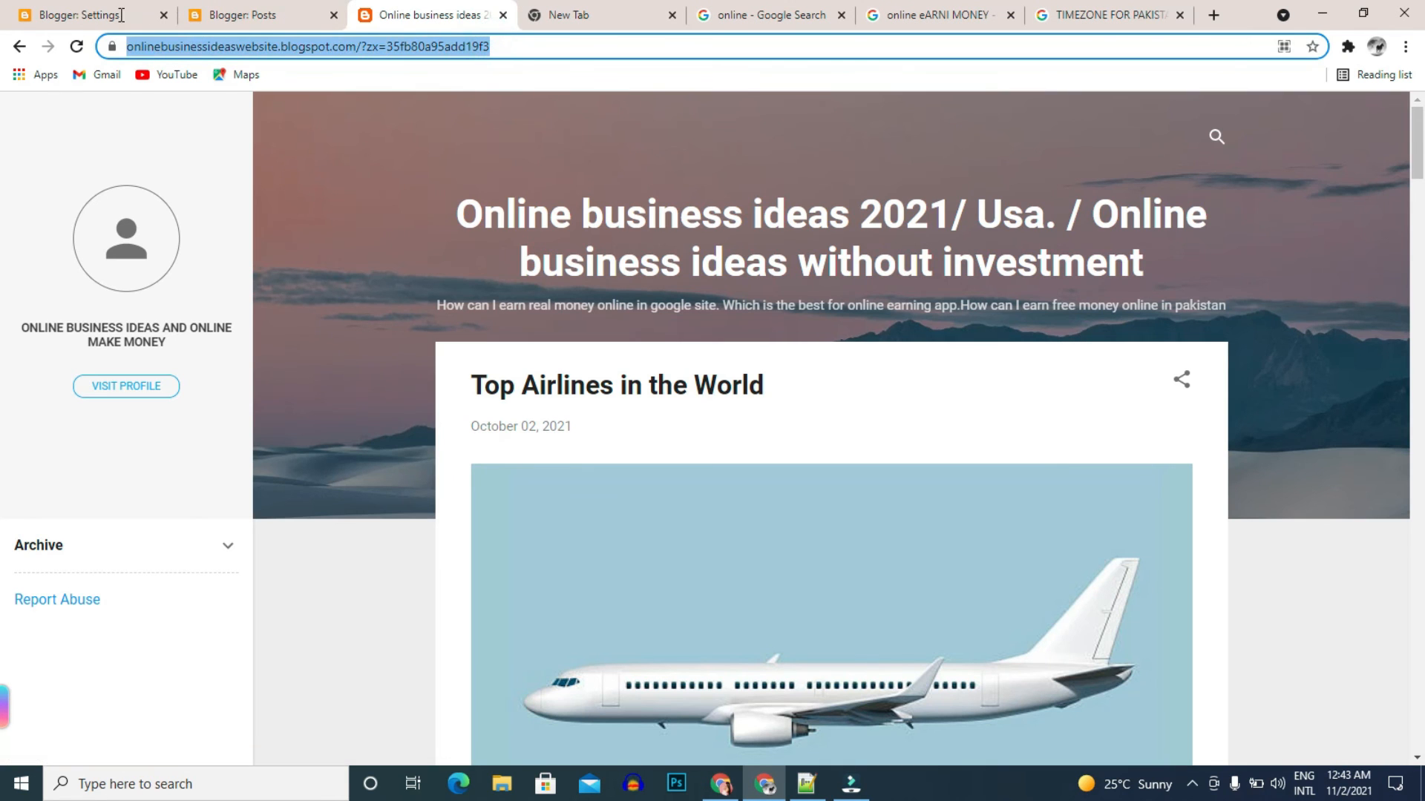
right_click(195, 42)
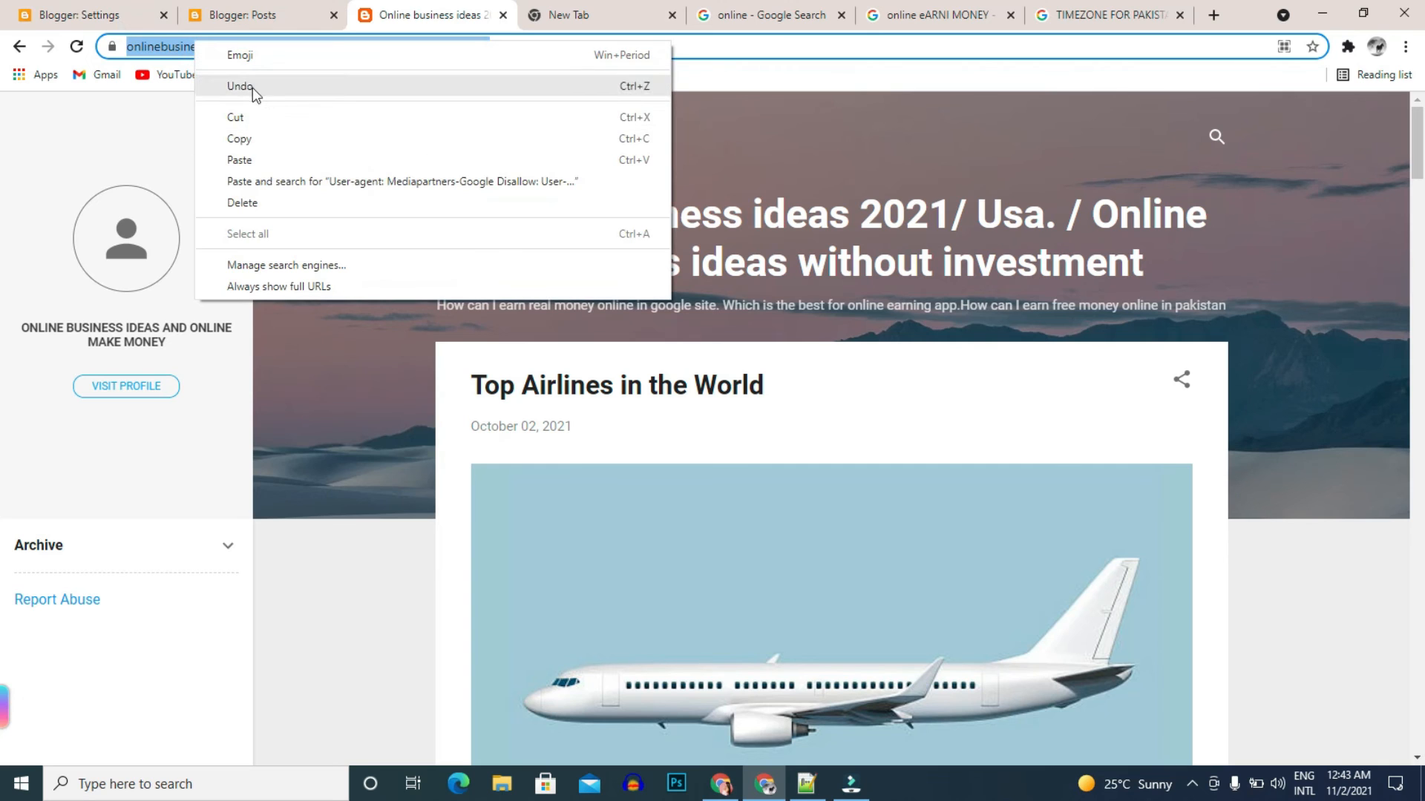
click(257, 138)
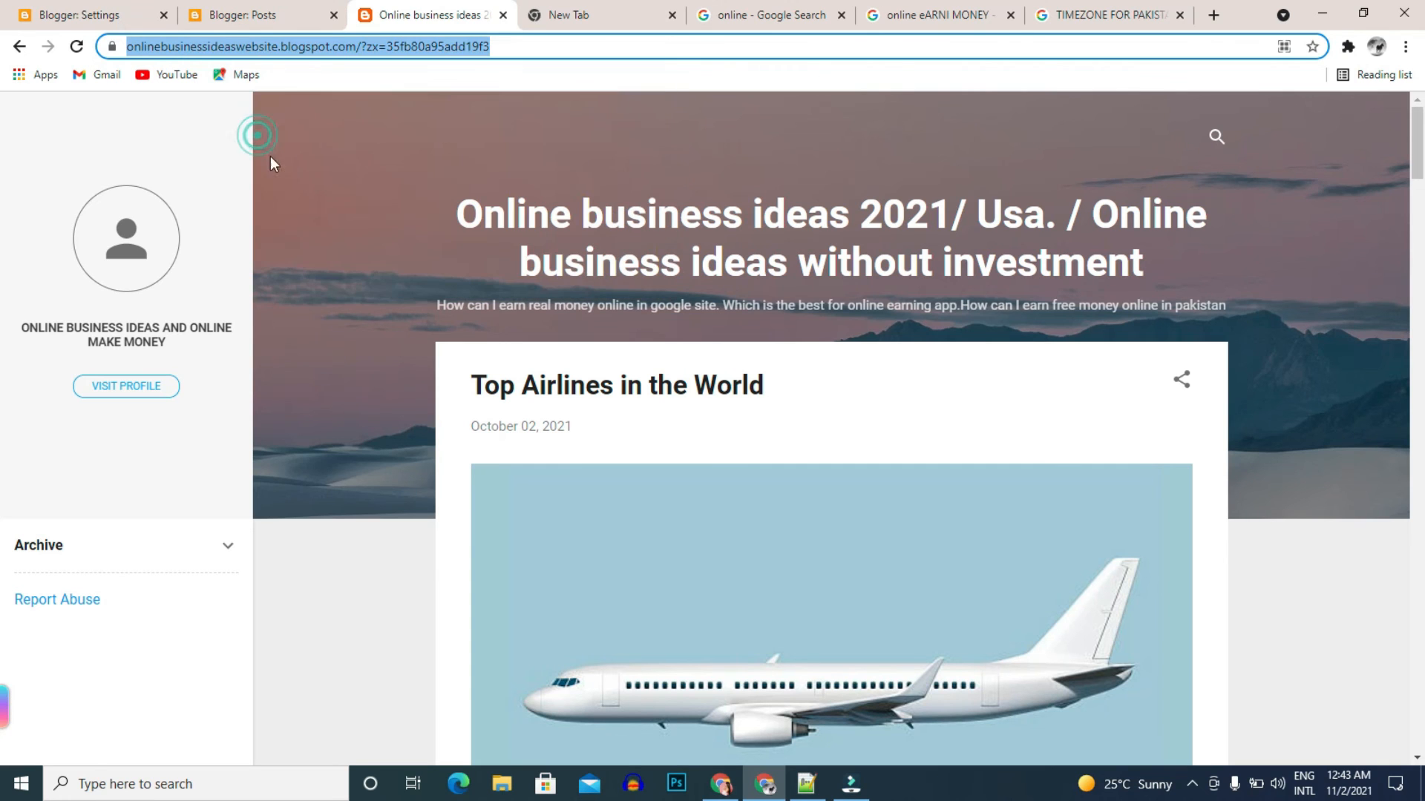
click(81, 19)
right_click(628, 465)
click(680, 598)
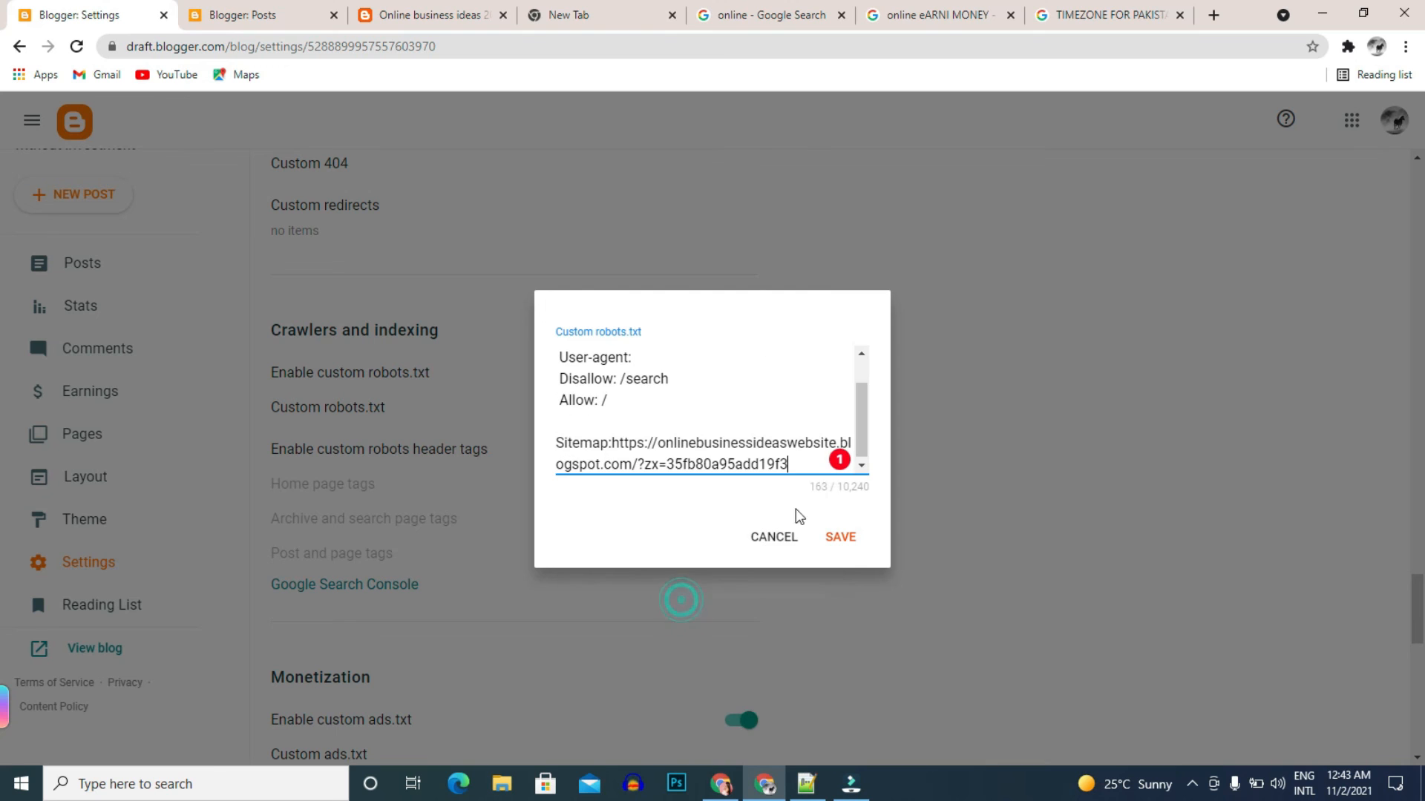
click(843, 539)
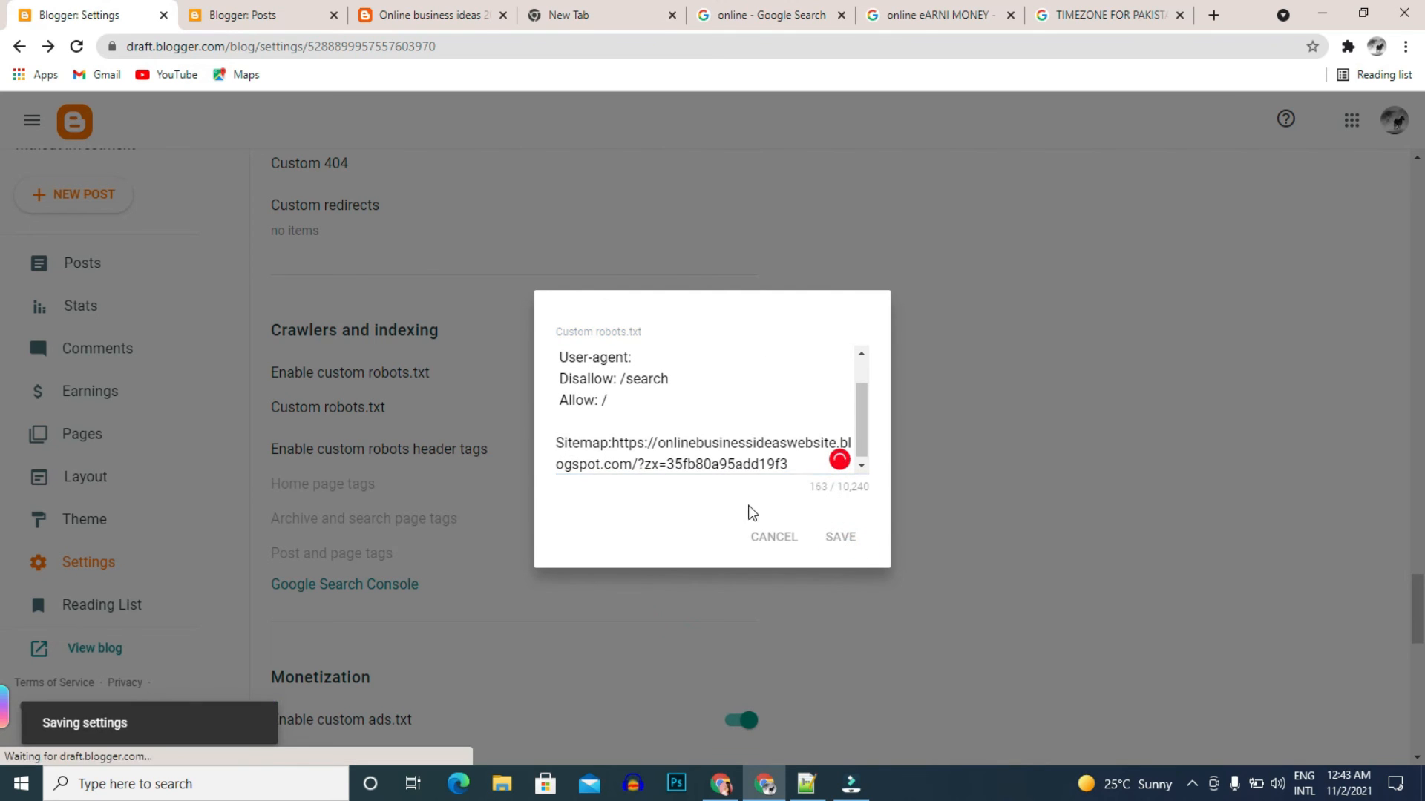
- Review the remaining blog settings, including Monetization, Manage Blog, Site feed and General, and go back up to the Email section
scroll(445, 415, down, 4)
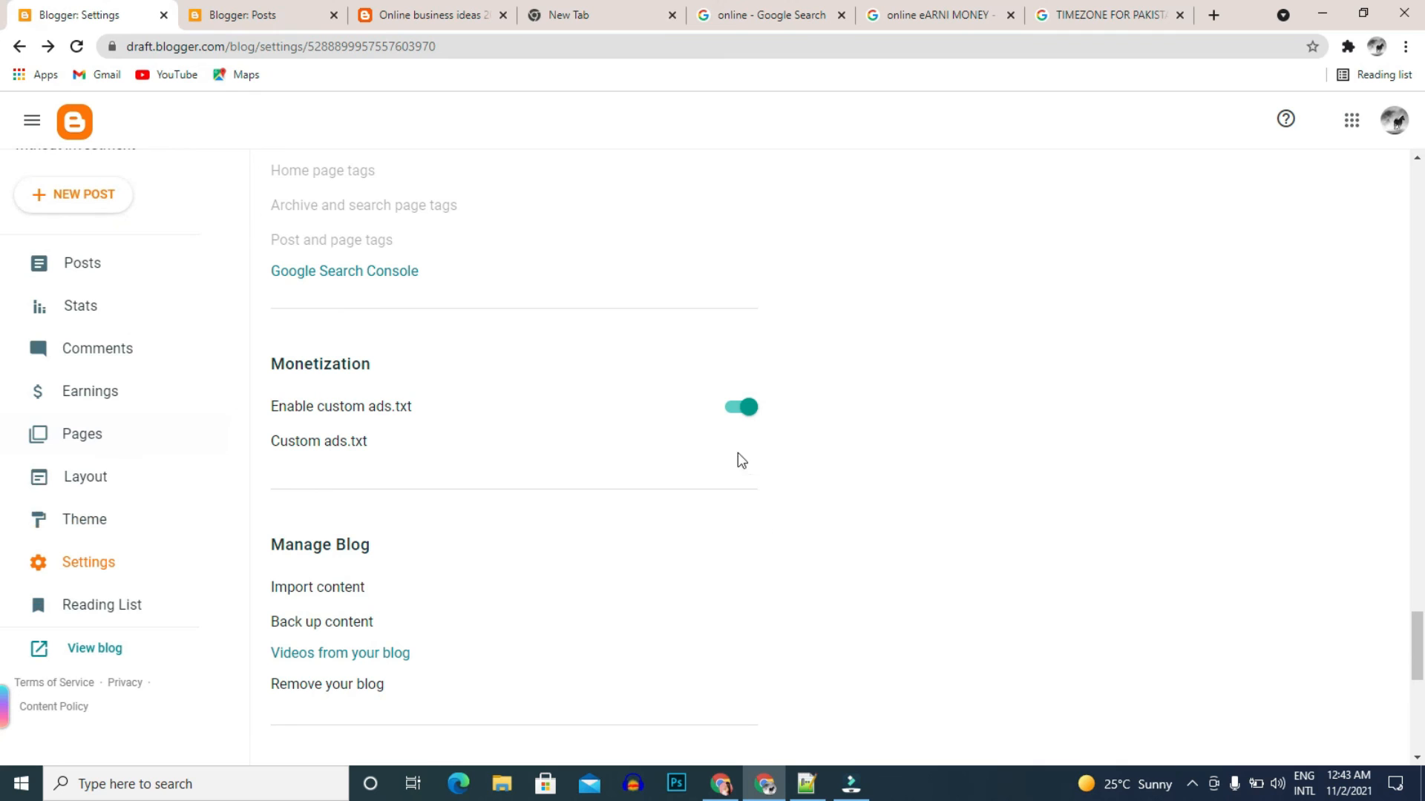
scroll(394, 439, down, 1)
scroll(564, 415, down, 1)
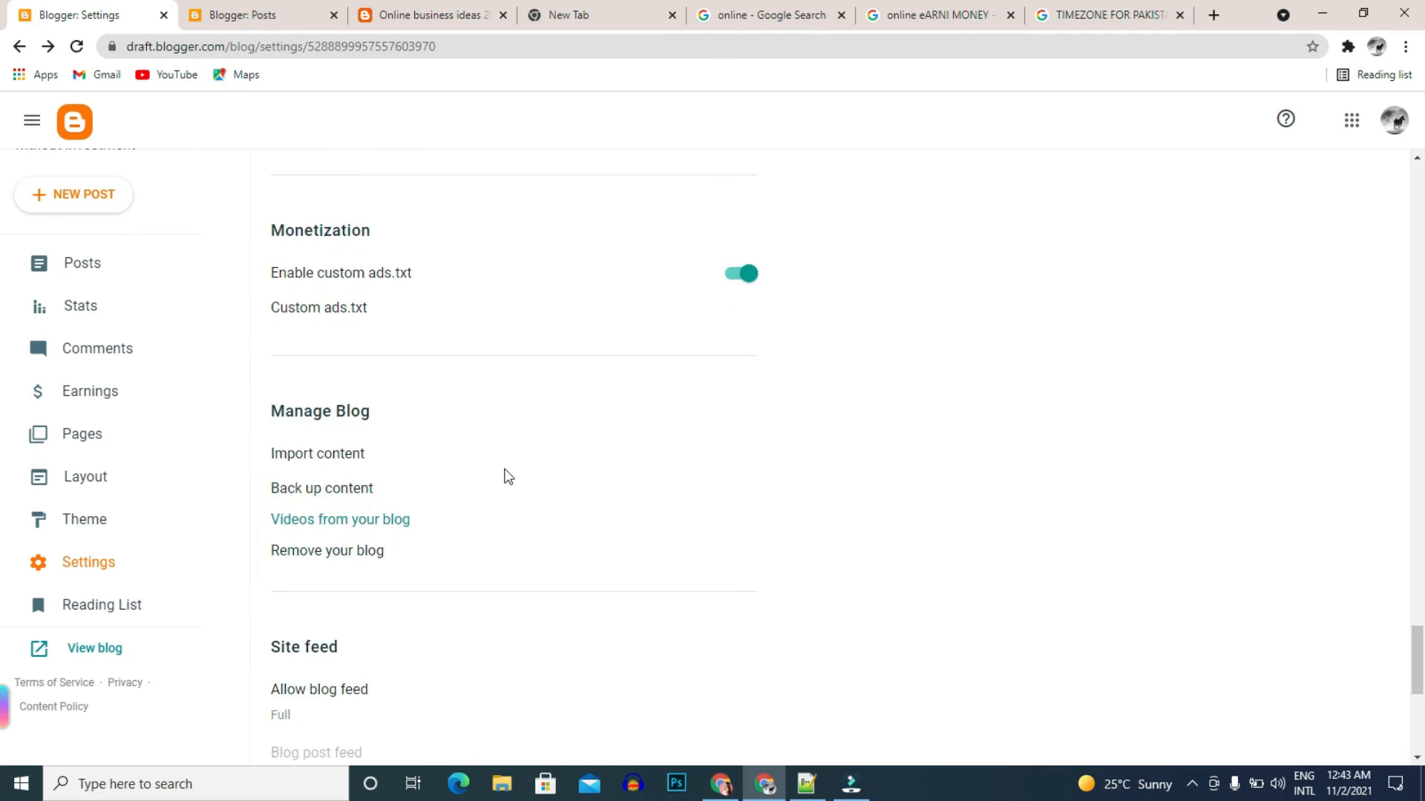
scroll(422, 453, down, 1)
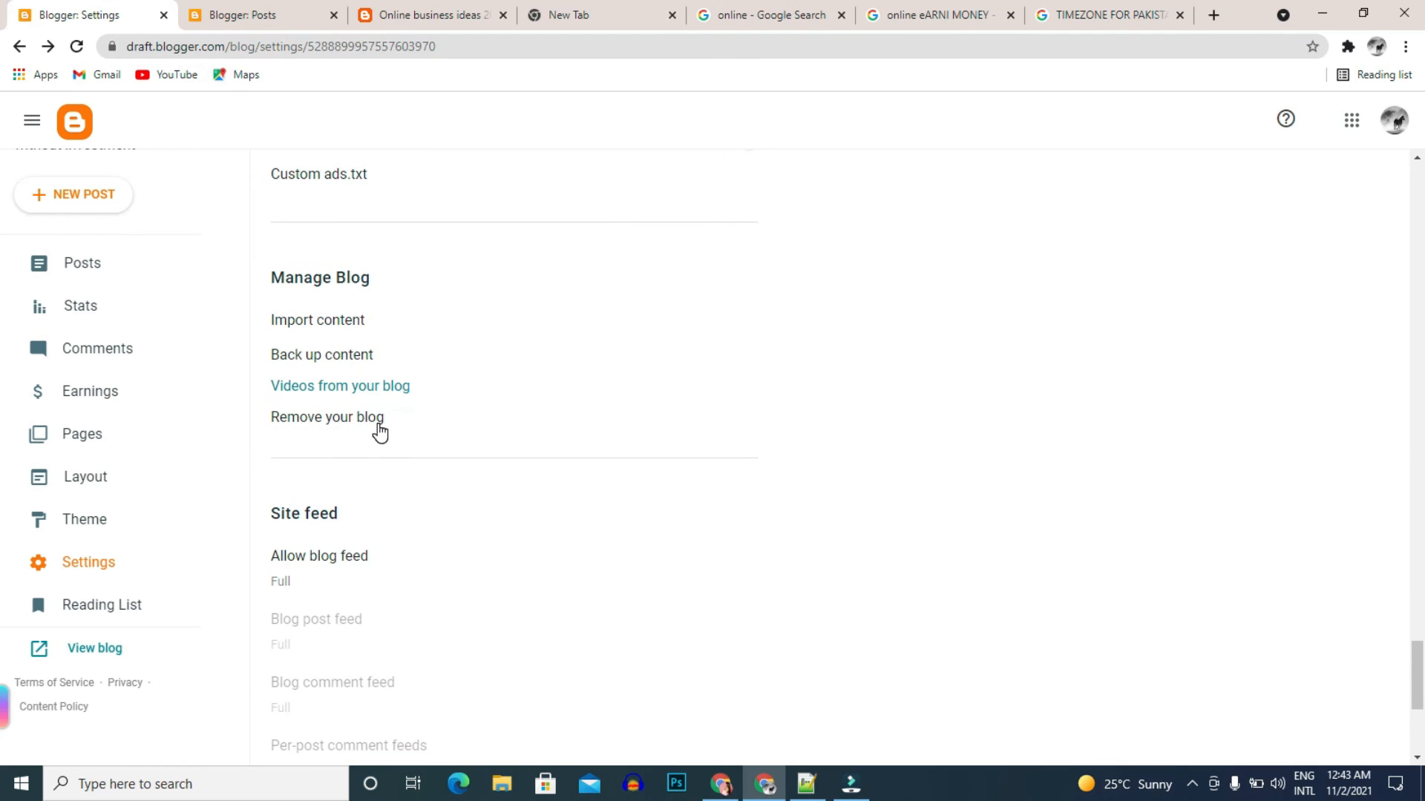
scroll(405, 464, down, 4)
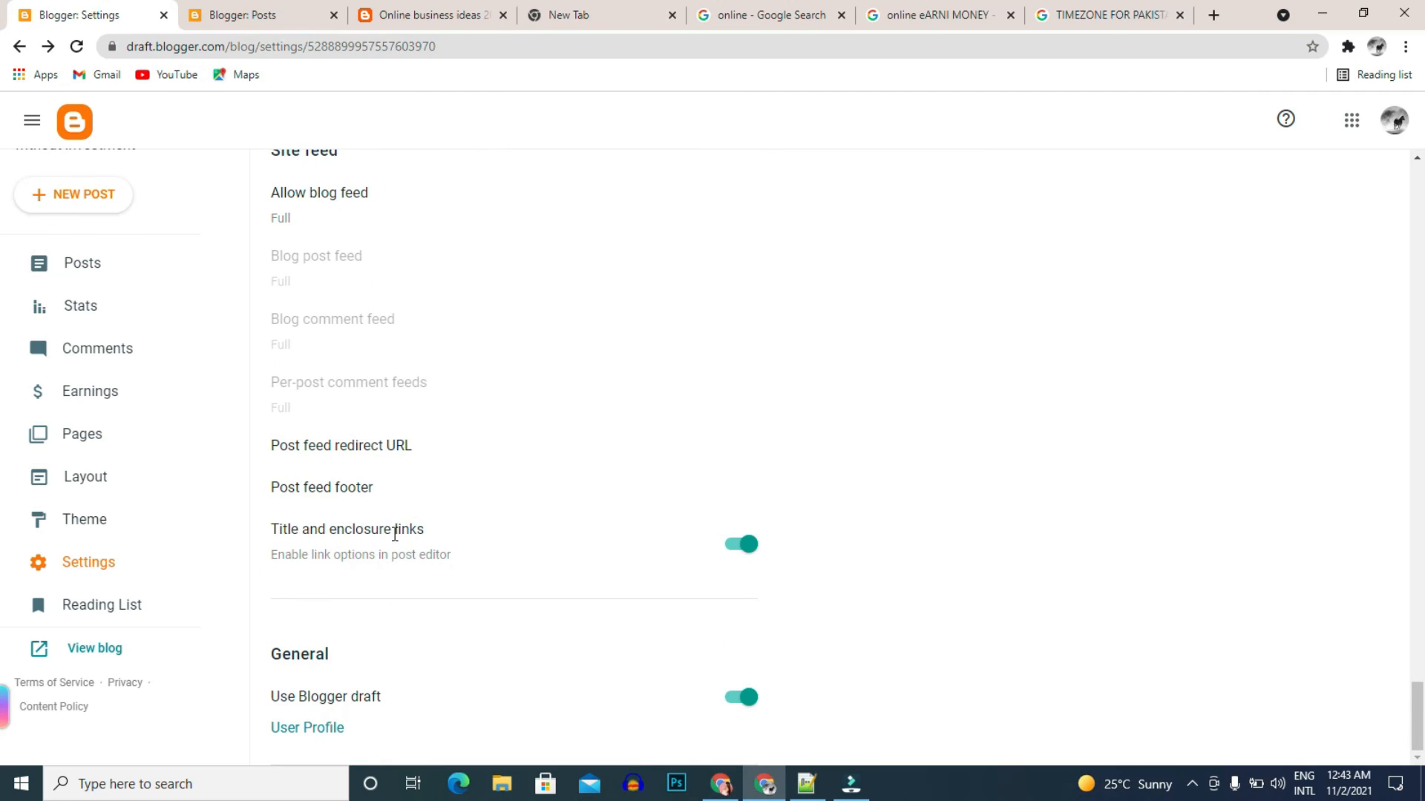
scroll(442, 478, up, 2)
scroll(438, 478, down, 2)
scroll(796, 471, up, 14)
scroll(642, 466, up, 15)
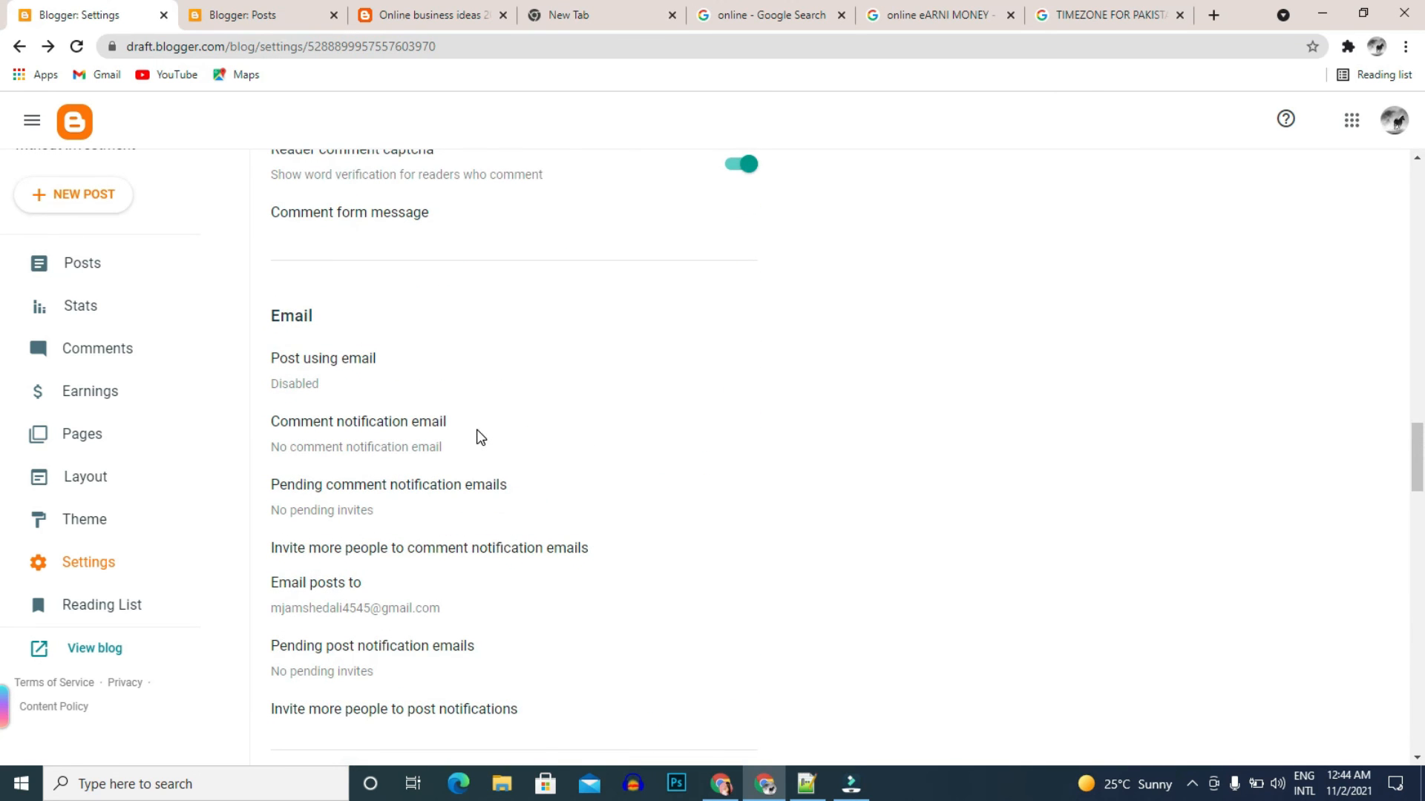